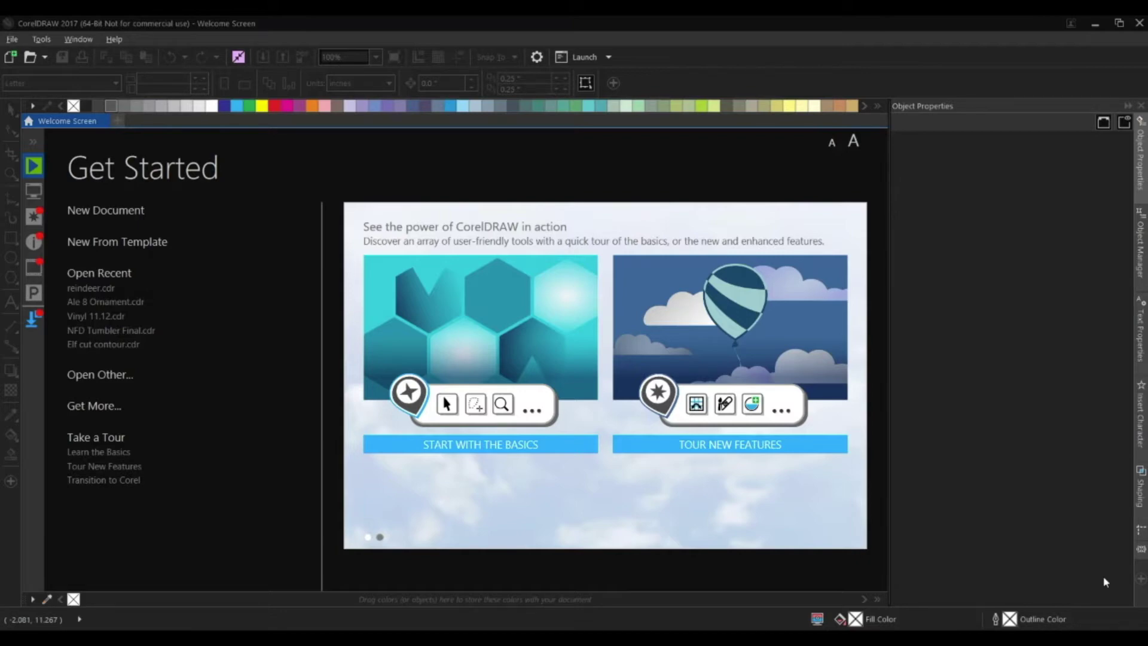
Create a new document named 'JCPL Mason Jar' with a 2.5 × 2.5 inch page.
{"action": "left_click", "coordinate": [111, 212]}
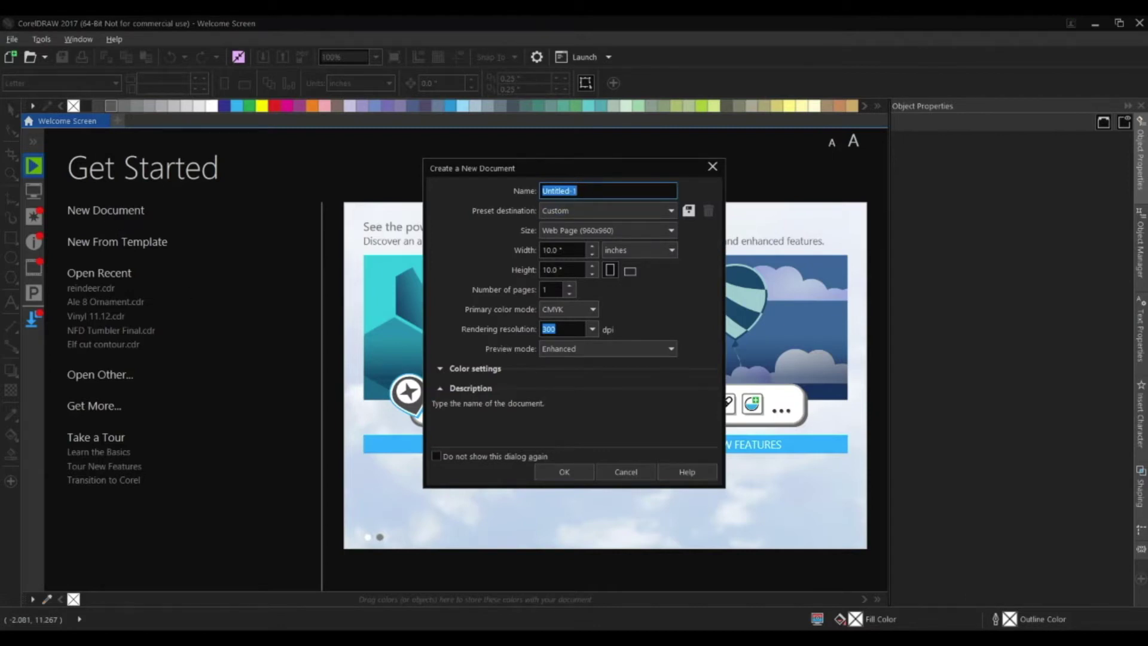
{"action": "type", "text": "JCPL Mason Jar"}
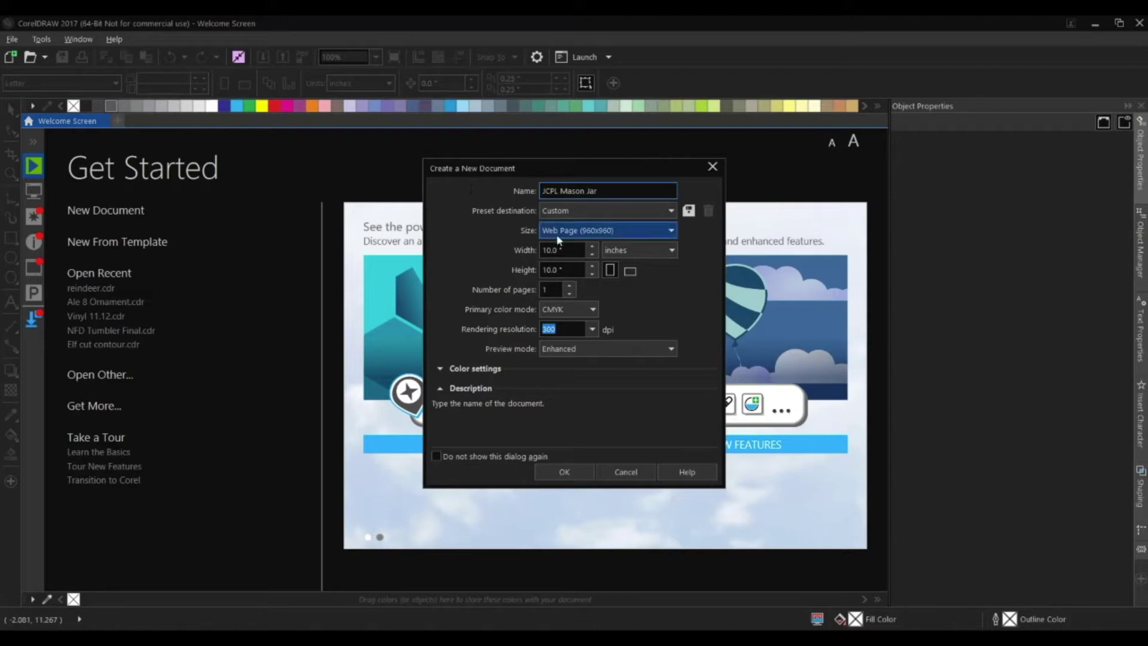
{"action": "left_click", "coordinate": [562, 250]}
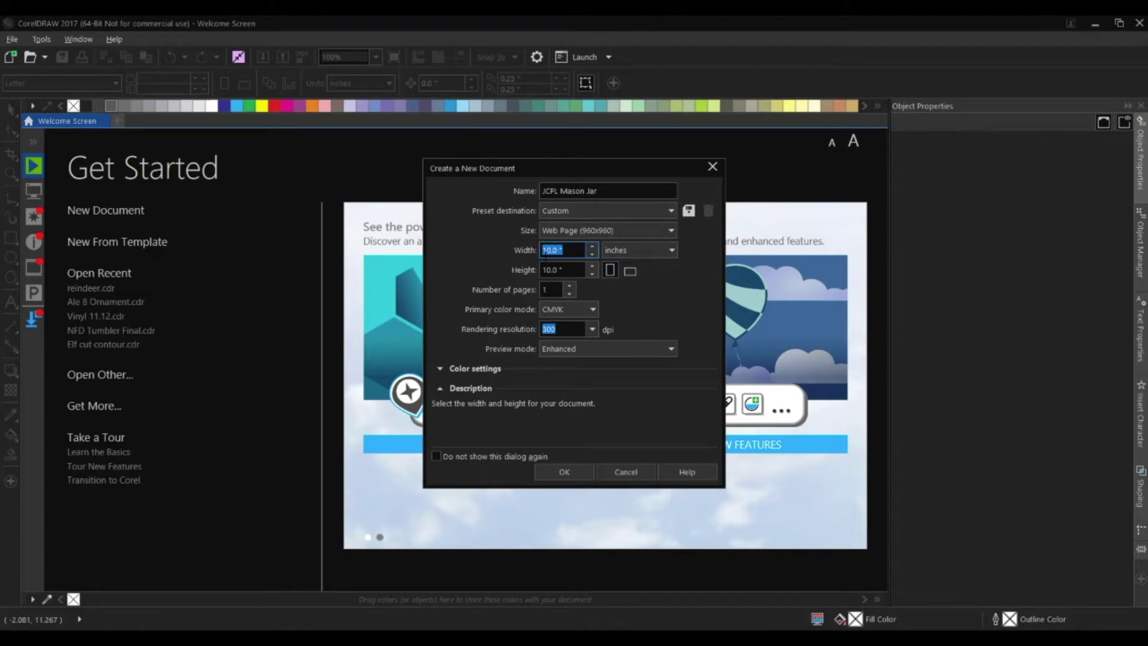
{"action": "type", "text": "2.5"}
{"action": "key", "text": "Tab"}
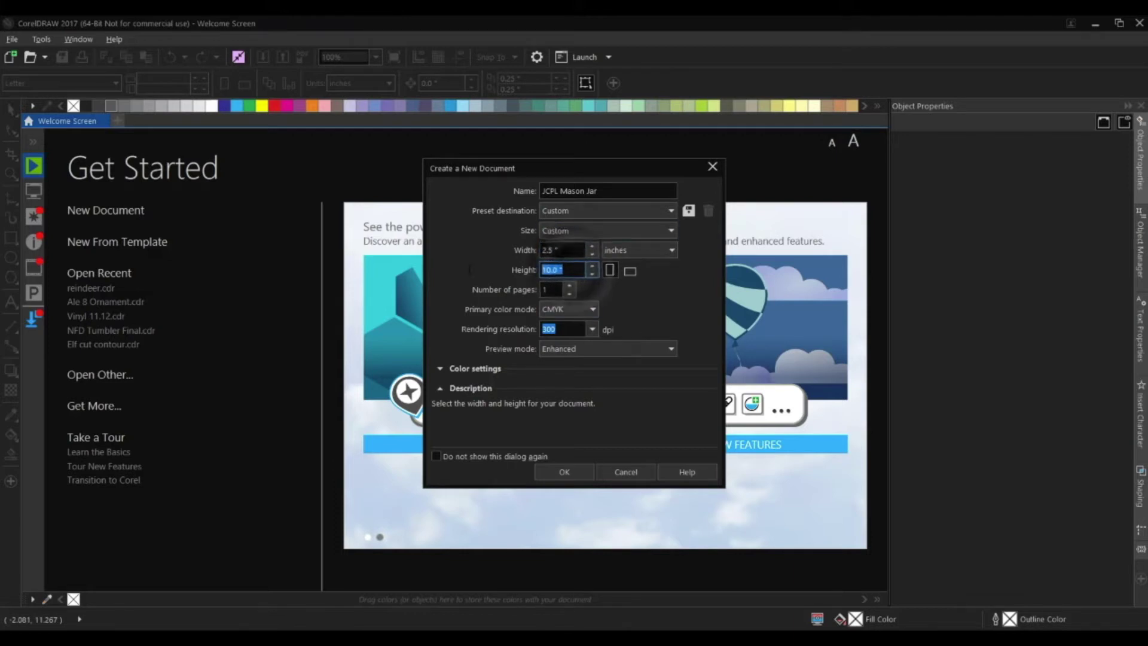
{"action": "type", "text": "2.5"}
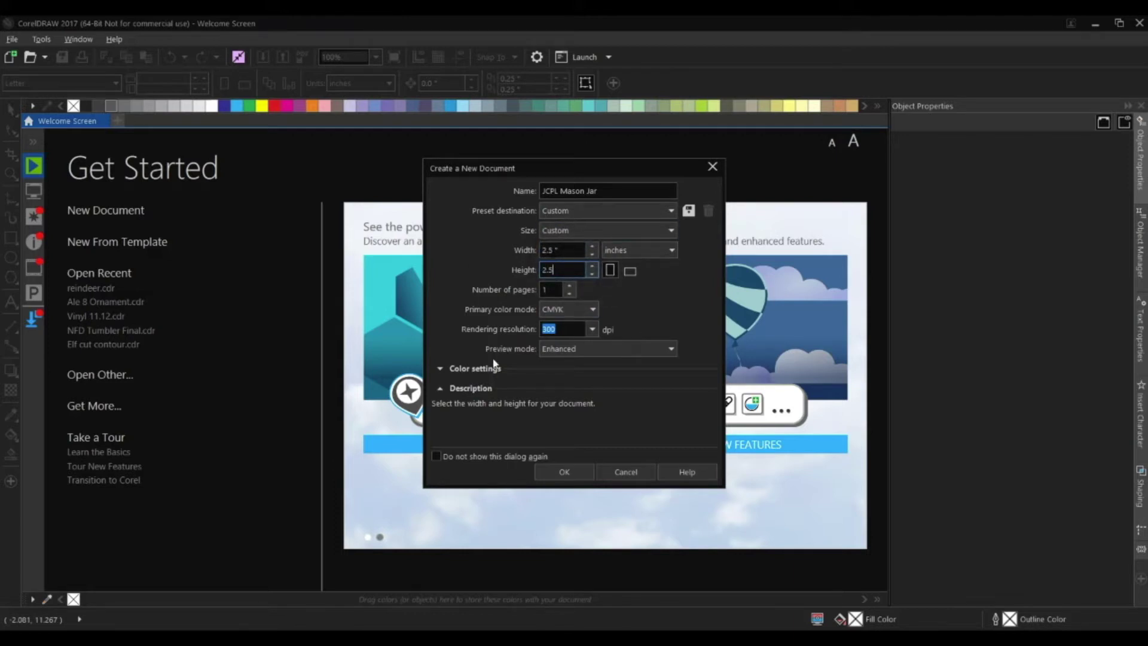
{"action": "left_click", "coordinate": [559, 470]}
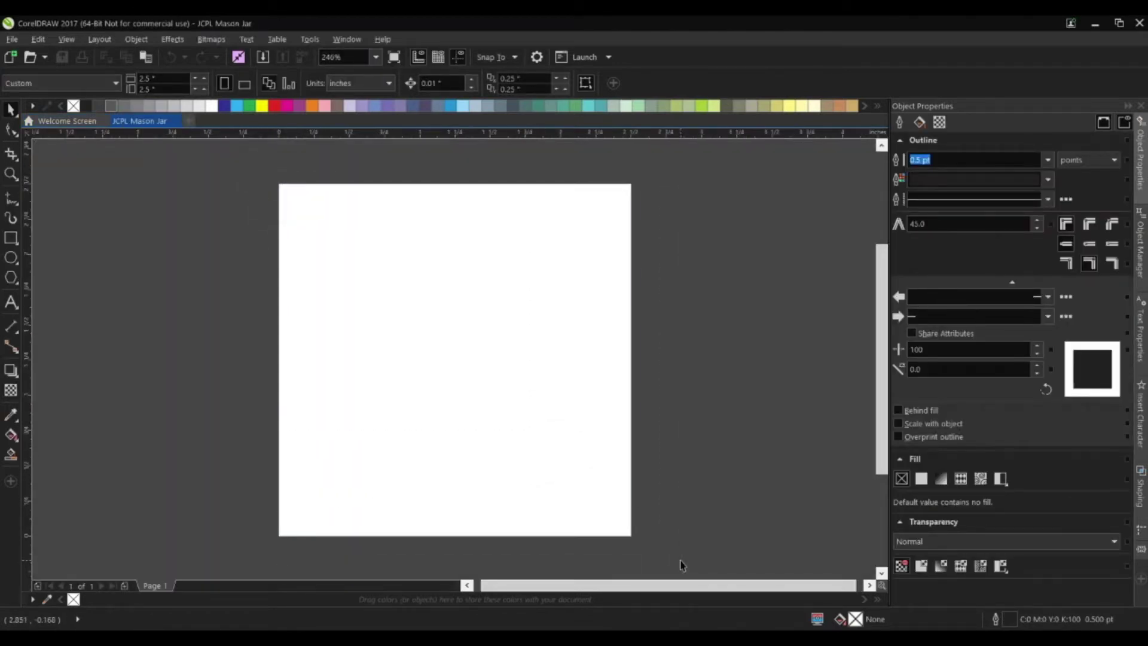
{"action": "left_click", "coordinate": [9, 240]}
{"action": "left_click_drag", "start_coordinate": [322, 209], "coordinate": [369, 269]}
{"action": "left_click_drag", "start_coordinate": [418, 312], "coordinate": [506, 367]}
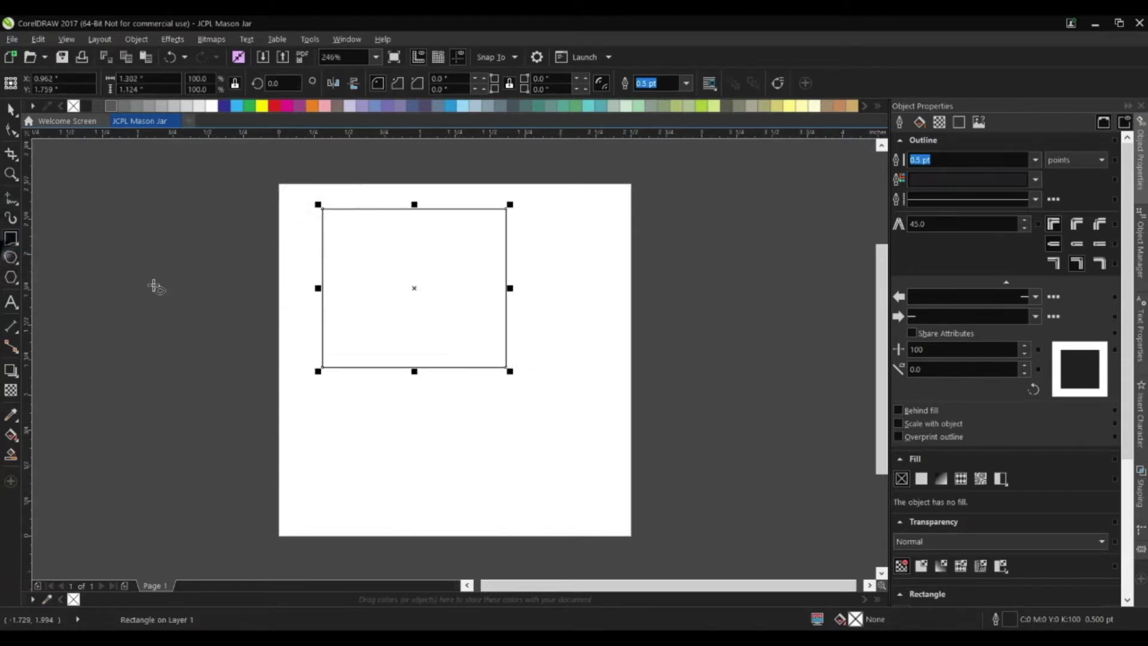
{"action": "key", "text": "F7"}
{"action": "left_click_drag", "start_coordinate": [284, 250], "coordinate": [432, 490]}
{"action": "key", "text": "y"}
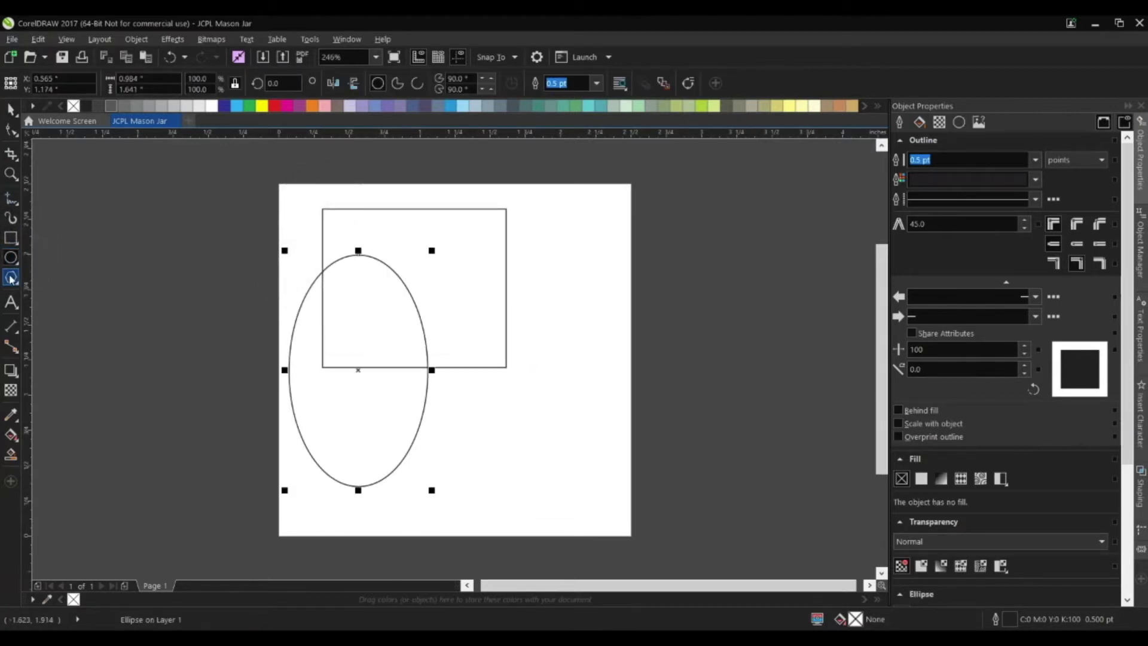
{"action": "left_click_drag", "start_coordinate": [399, 236], "coordinate": [511, 380]}
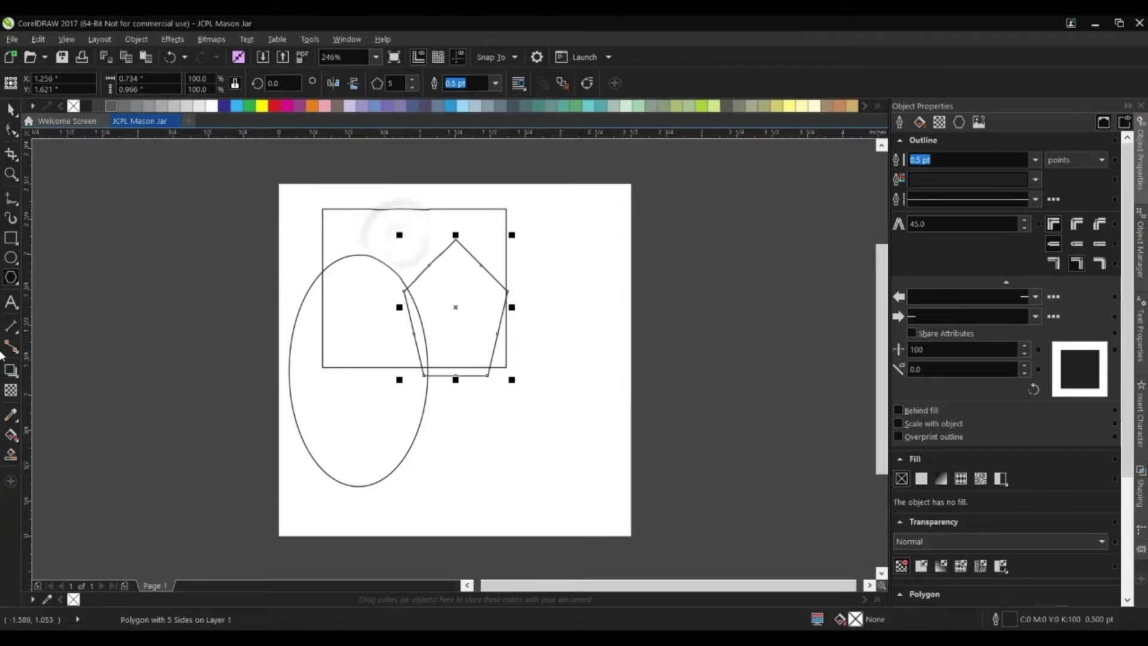
{"action": "left_click", "coordinate": [11, 302]}
{"action": "left_click", "coordinate": [468, 439]}
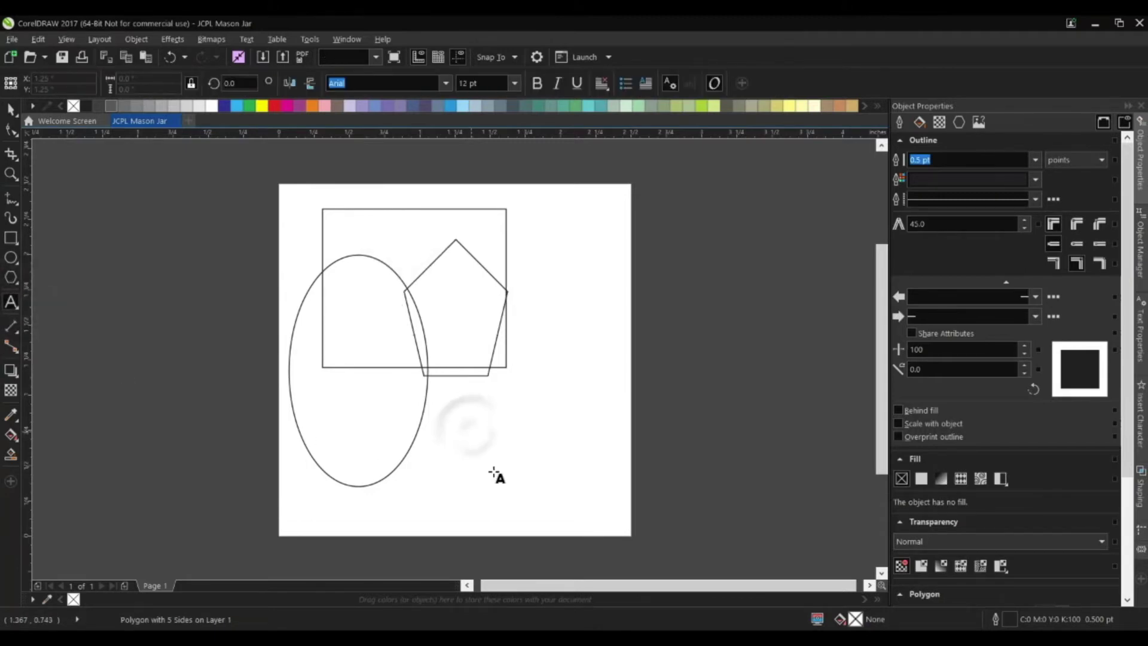
{"action": "type", "text": "JCPL"}
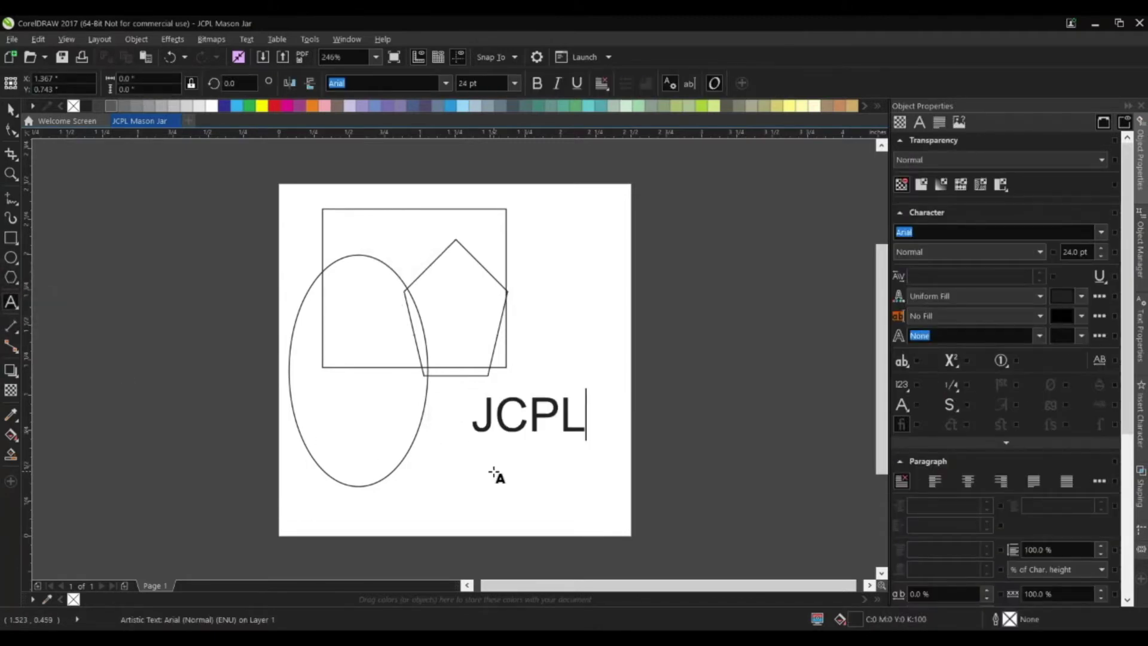
{"action": "double_click", "coordinate": [535, 422]}
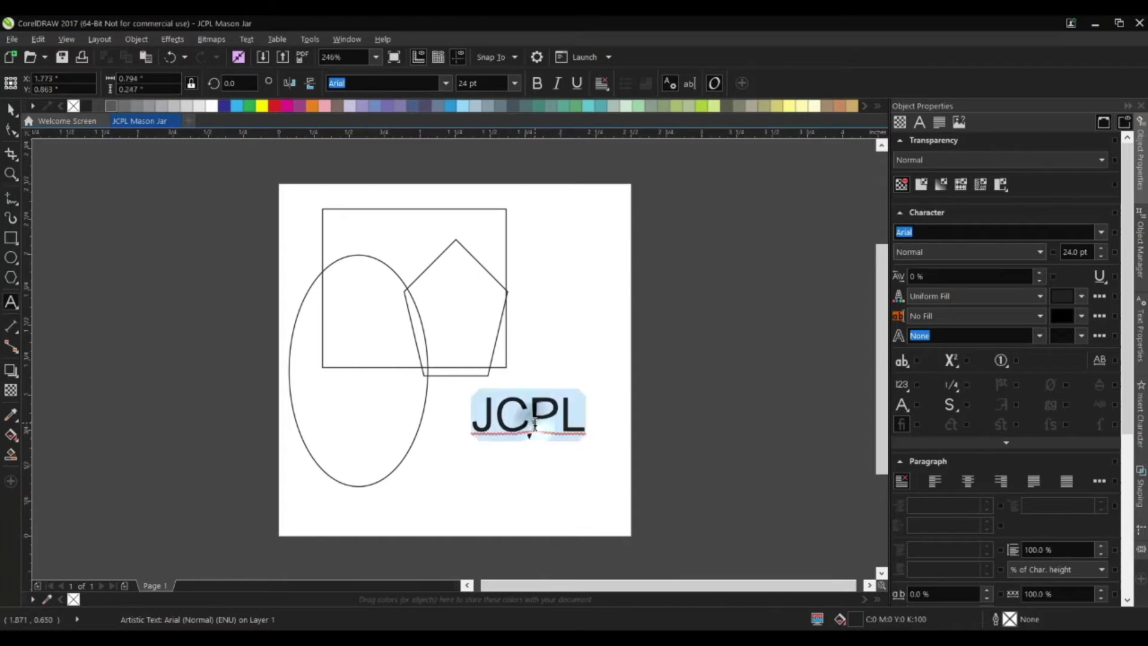
{"action": "left_click", "coordinate": [446, 83]}
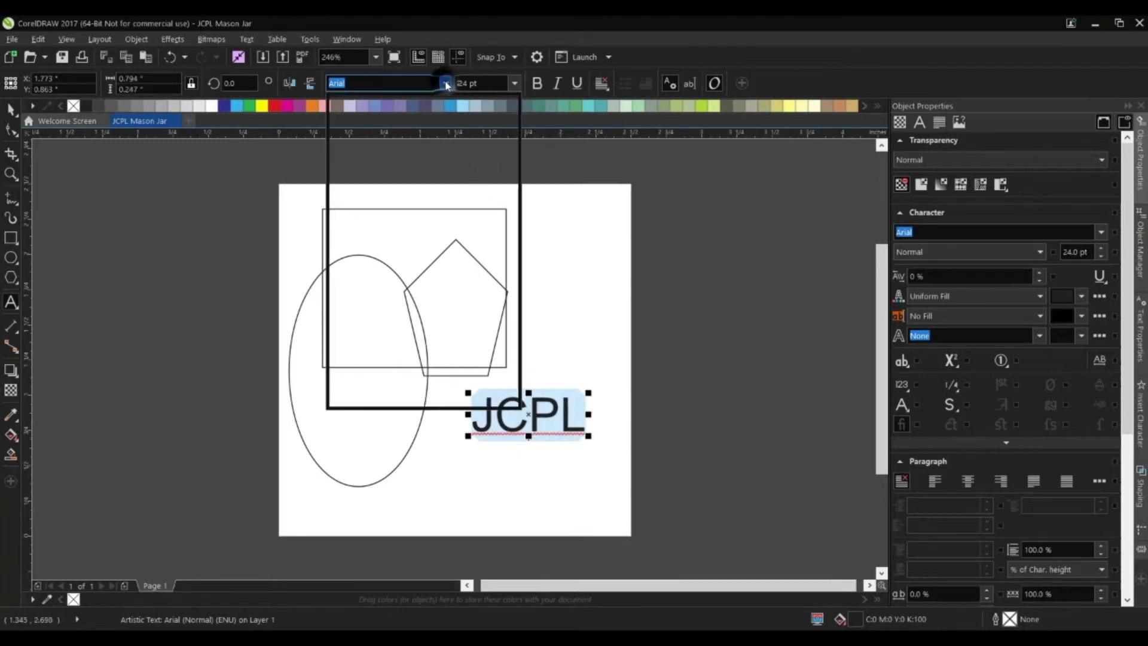
{"action": "left_click", "coordinate": [419, 163]}
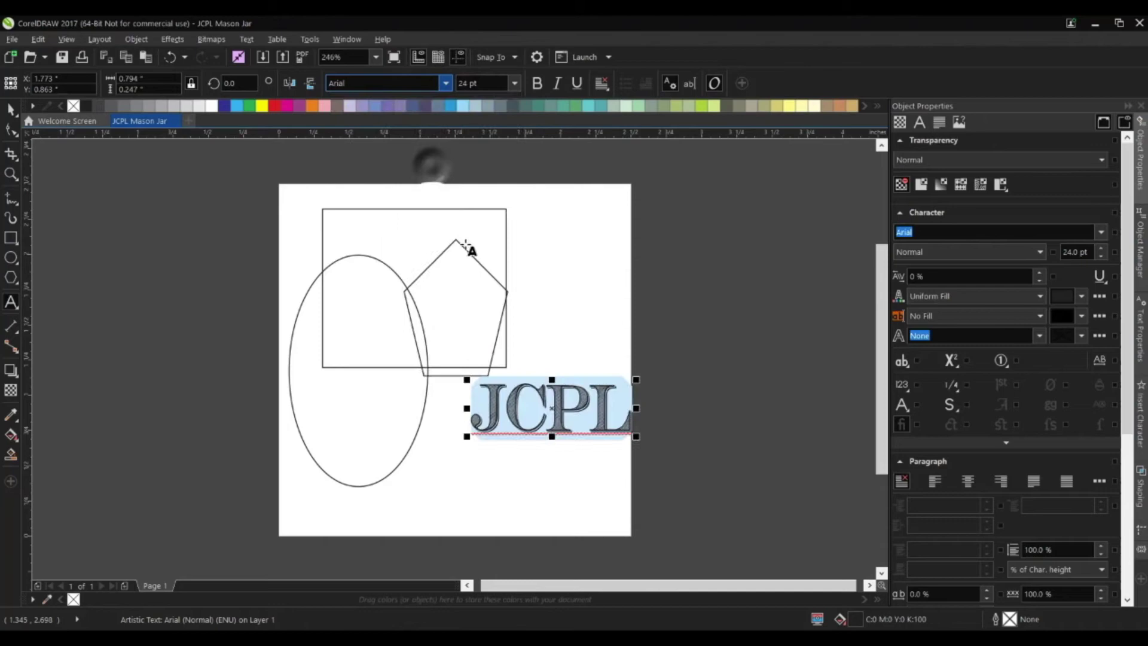
{"action": "scroll", "coordinate": [580, 425], "scroll_direction": "up", "scroll_amount": 2}
{"action": "scroll", "coordinate": [546, 422], "scroll_direction": "down", "scroll_amount": 2}
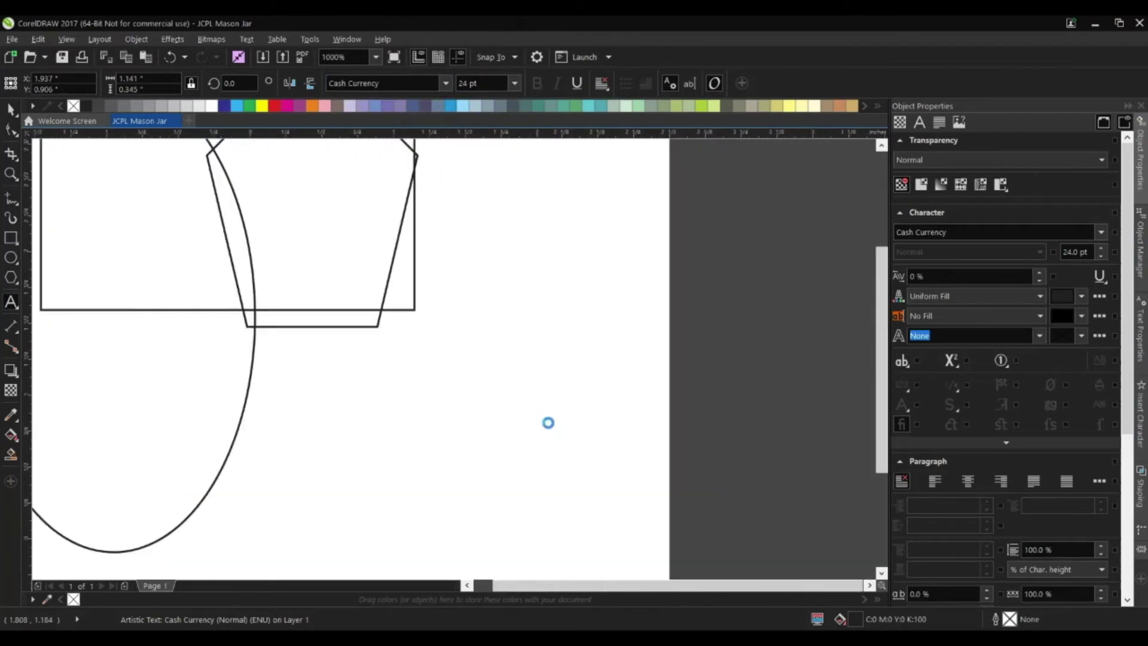
{"action": "left_click", "coordinate": [11, 109]}
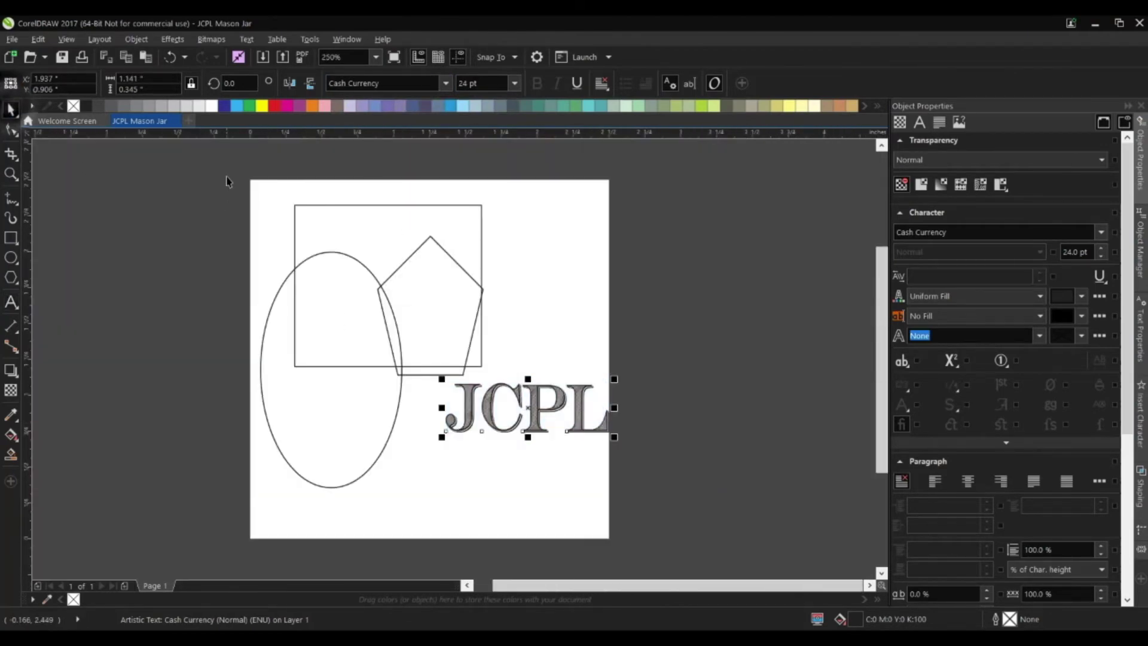
{"action": "left_click_drag", "start_coordinate": [228, 175], "coordinate": [665, 563]}
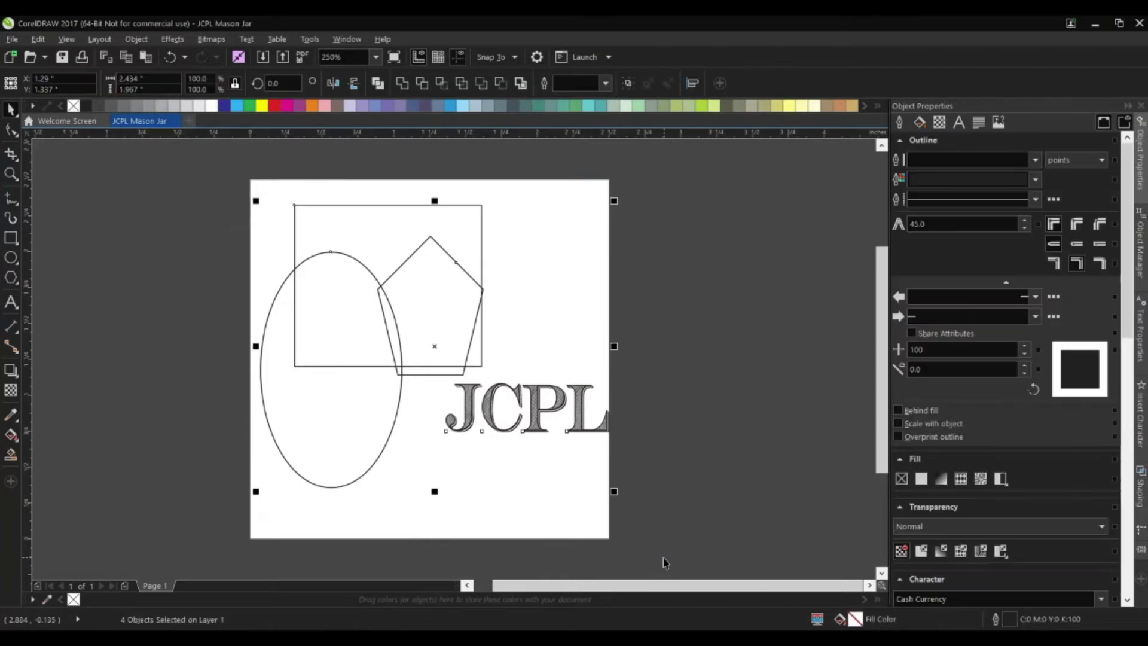
{"action": "left_click", "coordinate": [664, 562]}
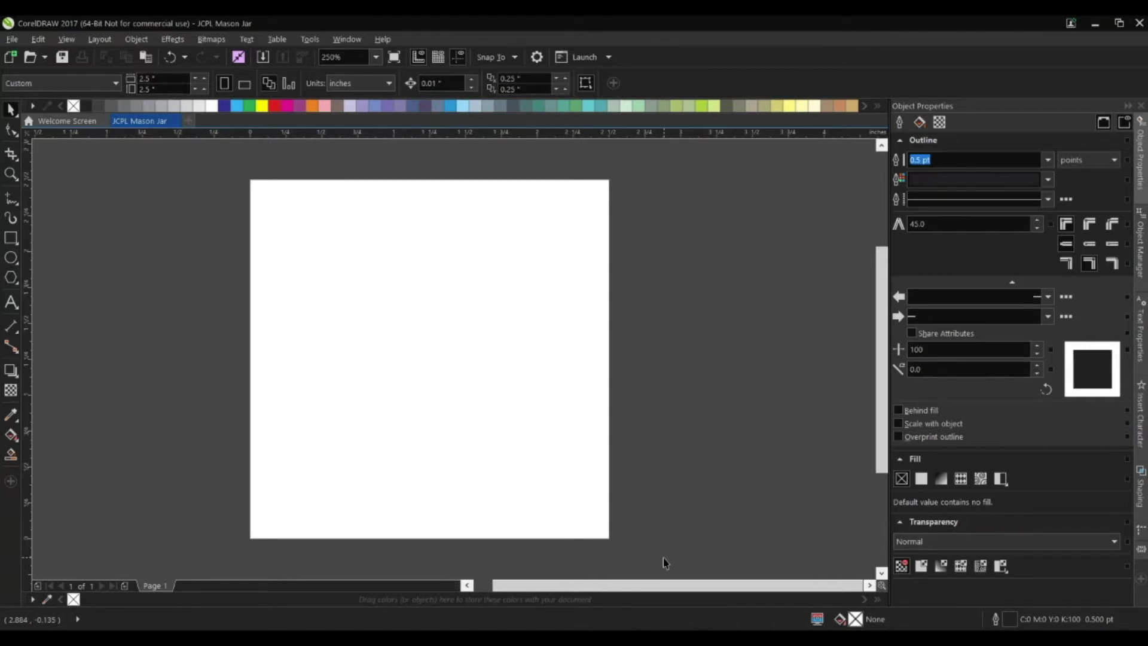
Import JCPL-logo-Black.jpg from the JCPL Logos folder.
{"action": "left_click", "coordinate": [12, 39]}
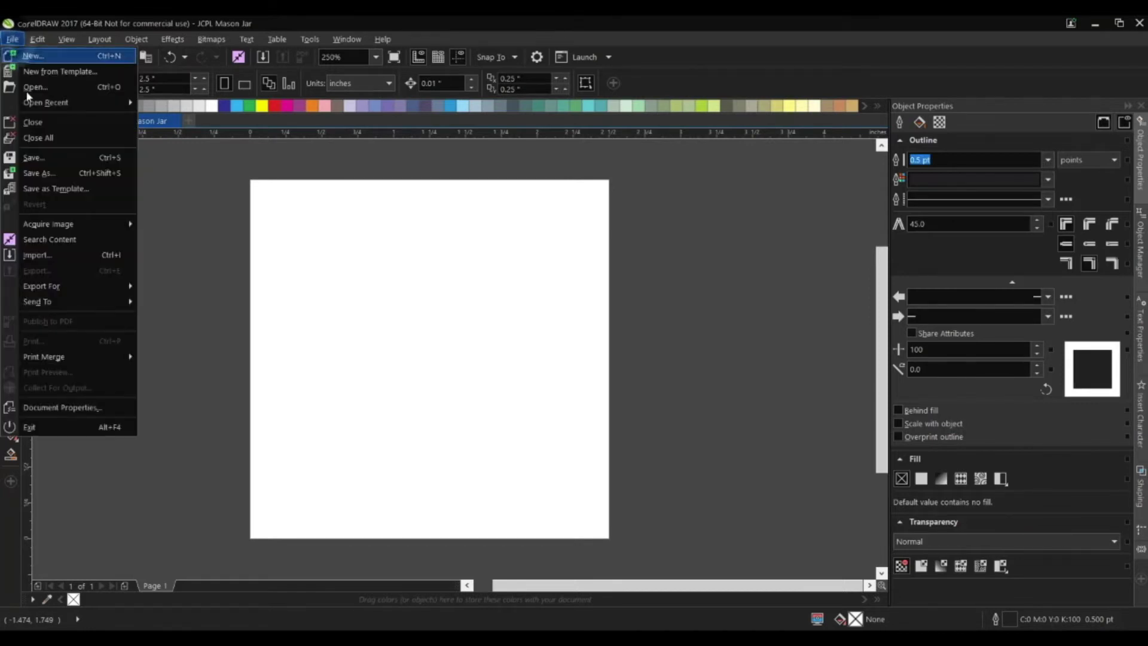
{"action": "left_click", "coordinate": [43, 258]}
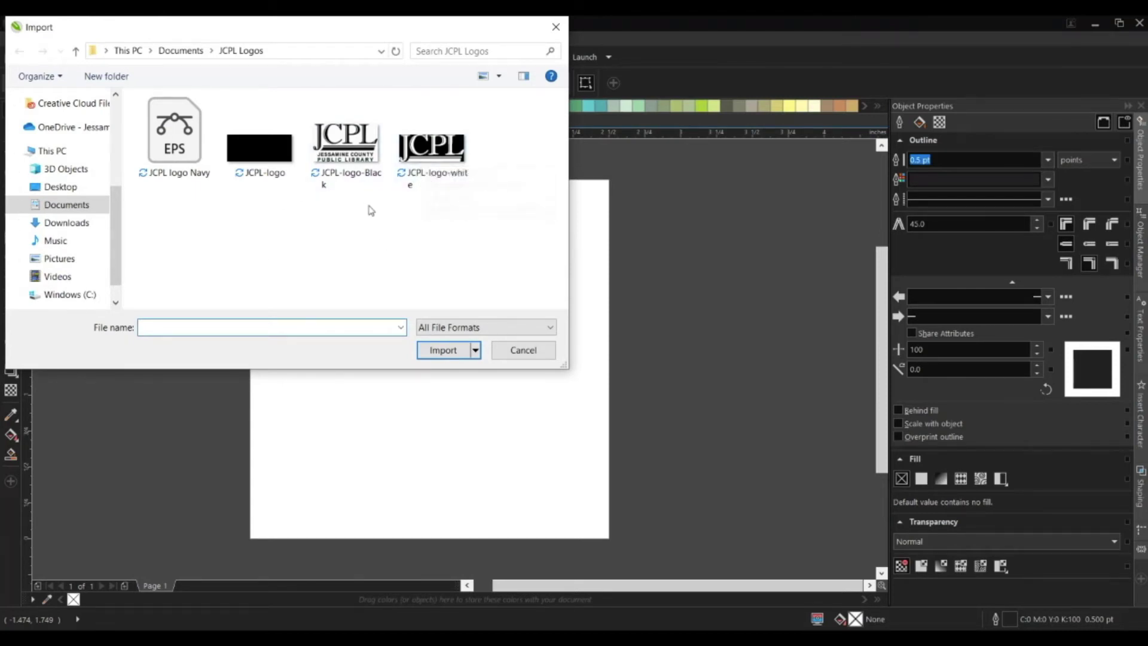
{"action": "left_click", "coordinate": [355, 174]}
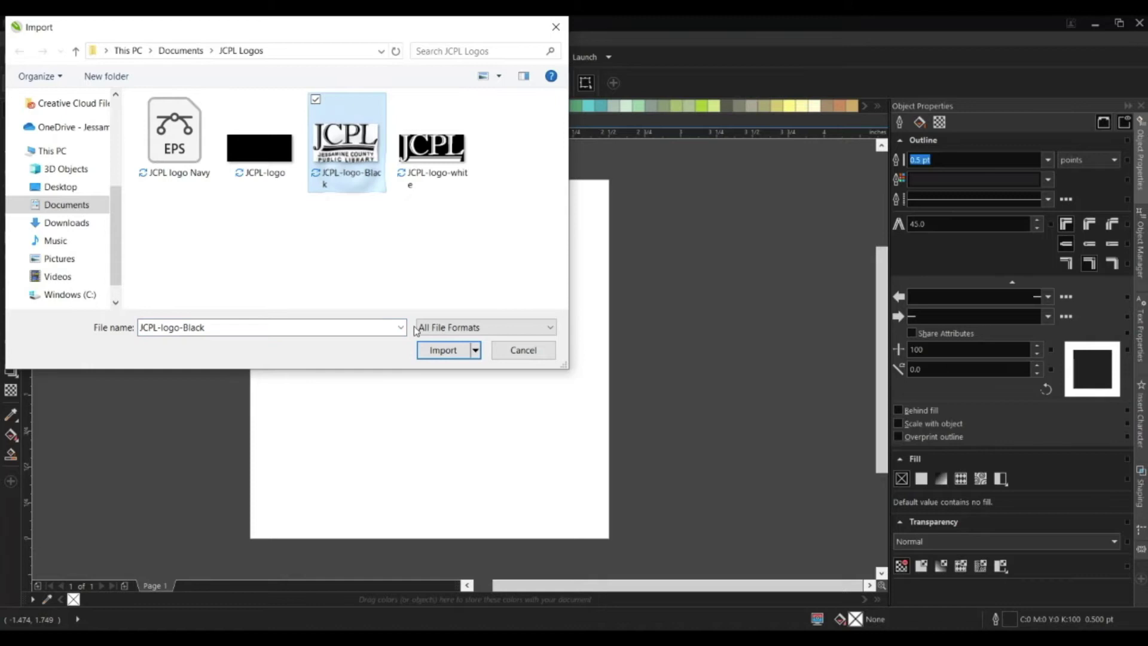
{"action": "left_click", "coordinate": [437, 351]}
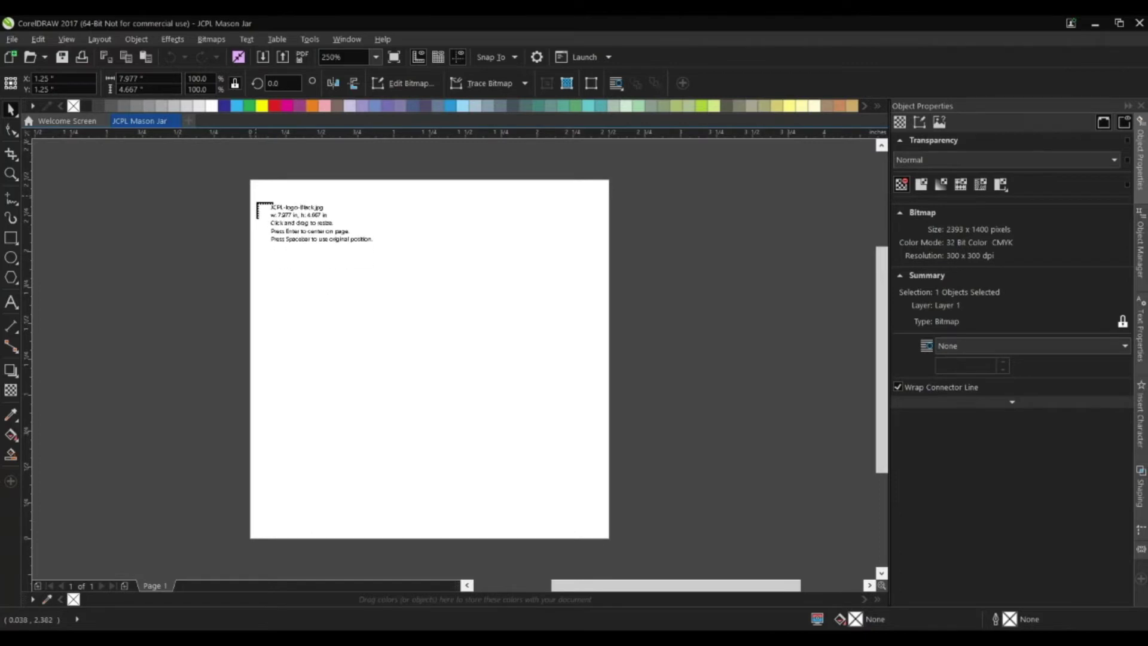
Place the logo, scale it to about 29% (2.338 × 1.368 in), and centre it on the page.
{"action": "left_click", "coordinate": [260, 239]}
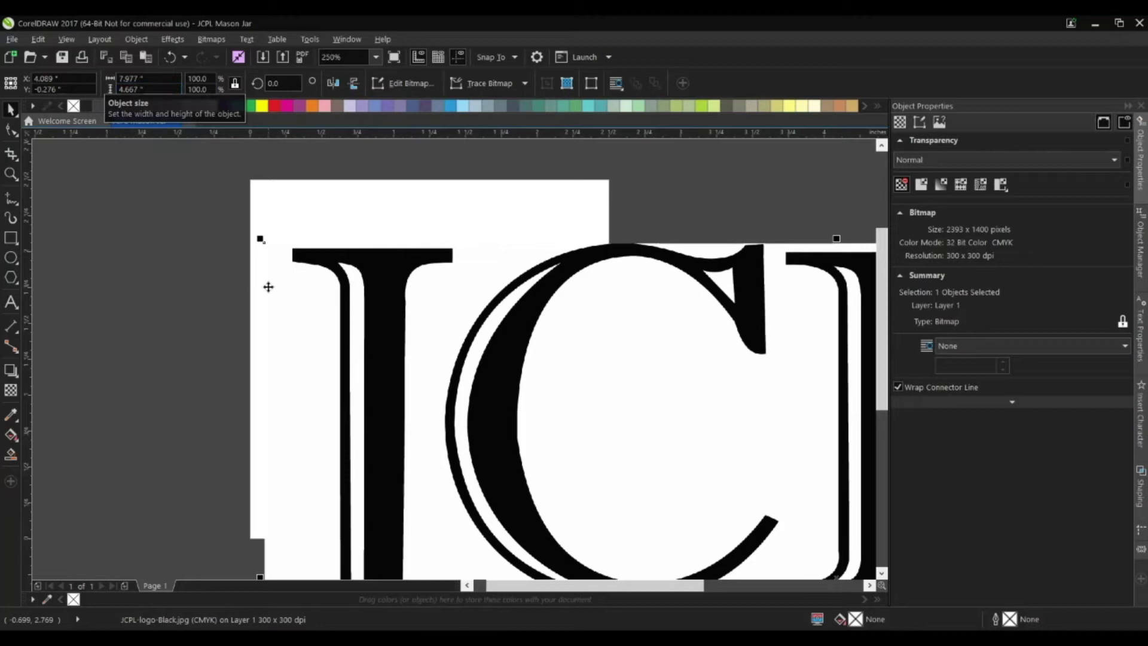
{"action": "scroll", "coordinate": [260, 296], "scroll_direction": "down", "scroll_amount": 3}
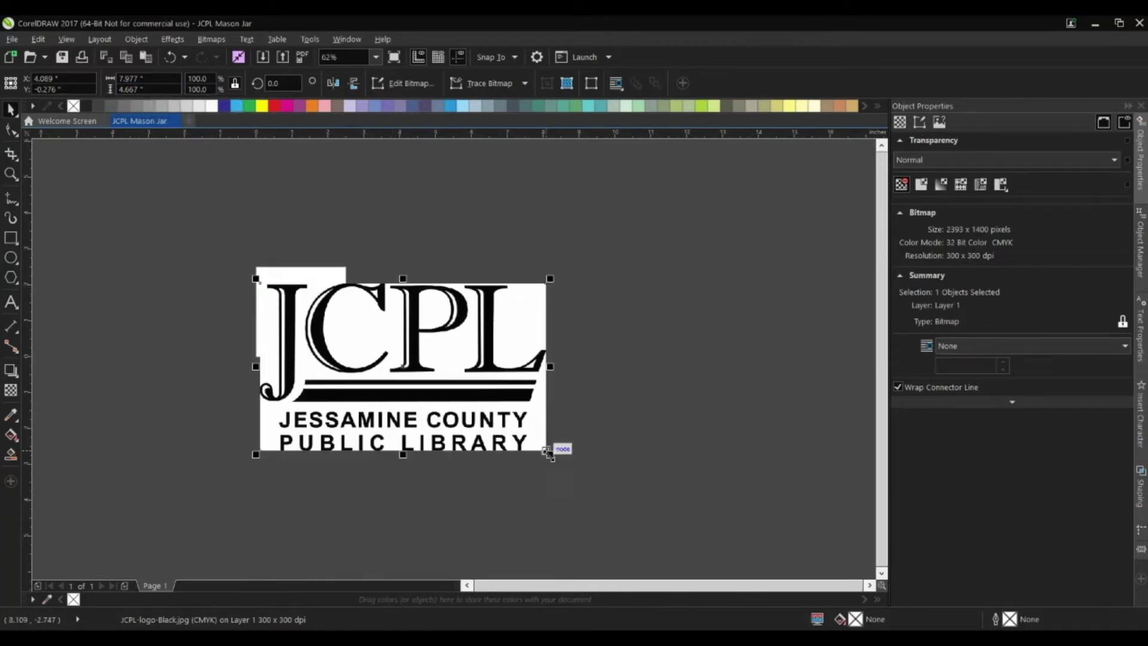
{"action": "left_click_drag", "start_coordinate": [549, 455], "coordinate": [340, 332]}
{"action": "scroll", "coordinate": [282, 300], "scroll_direction": "up", "scroll_amount": 3}
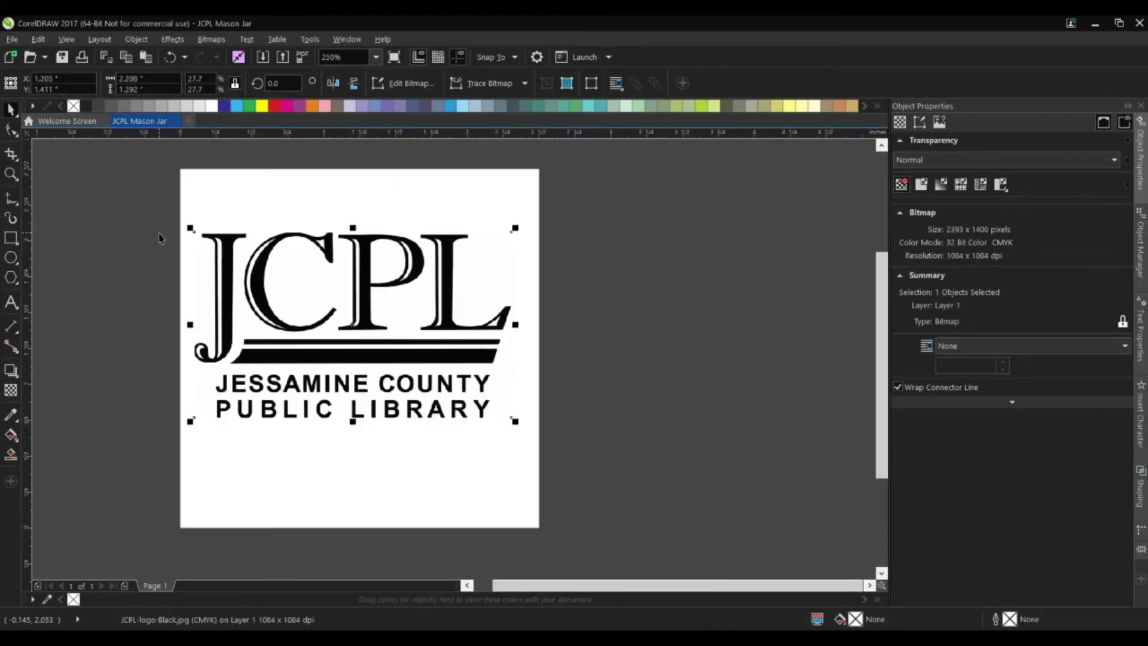
{"action": "left_click_drag", "start_coordinate": [190, 227], "coordinate": [179, 223]}
{"action": "mouse_move", "coordinate": [518, 425]}
{"action": "left_mouse_down"}
{"action": "mouse_move", "coordinate": [530, 442]}
{"action": "mouse_move", "coordinate": [531, 431]}
{"action": "left_mouse_up"}
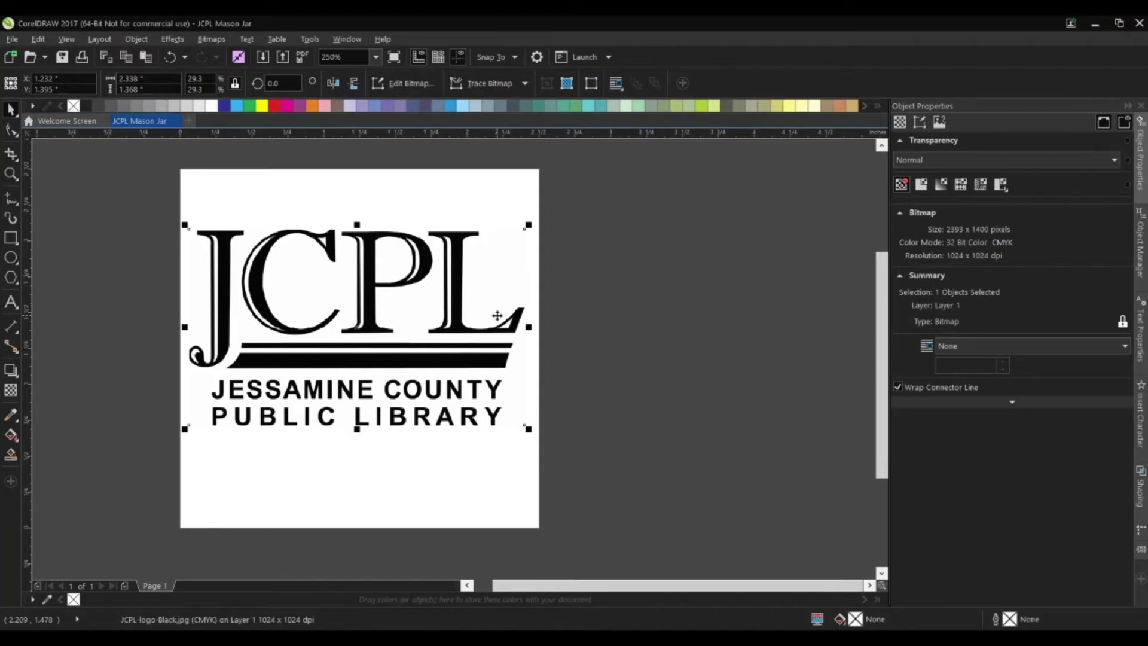
{"action": "key", "text": "p"}
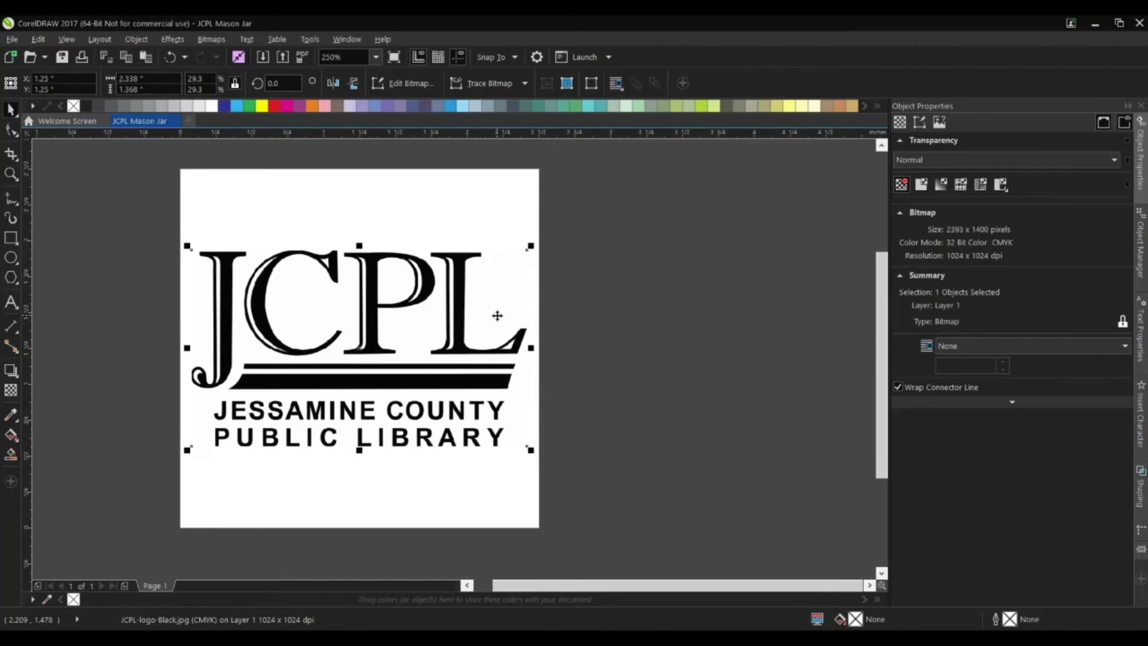
{"action": "left_click", "coordinate": [101, 299]}
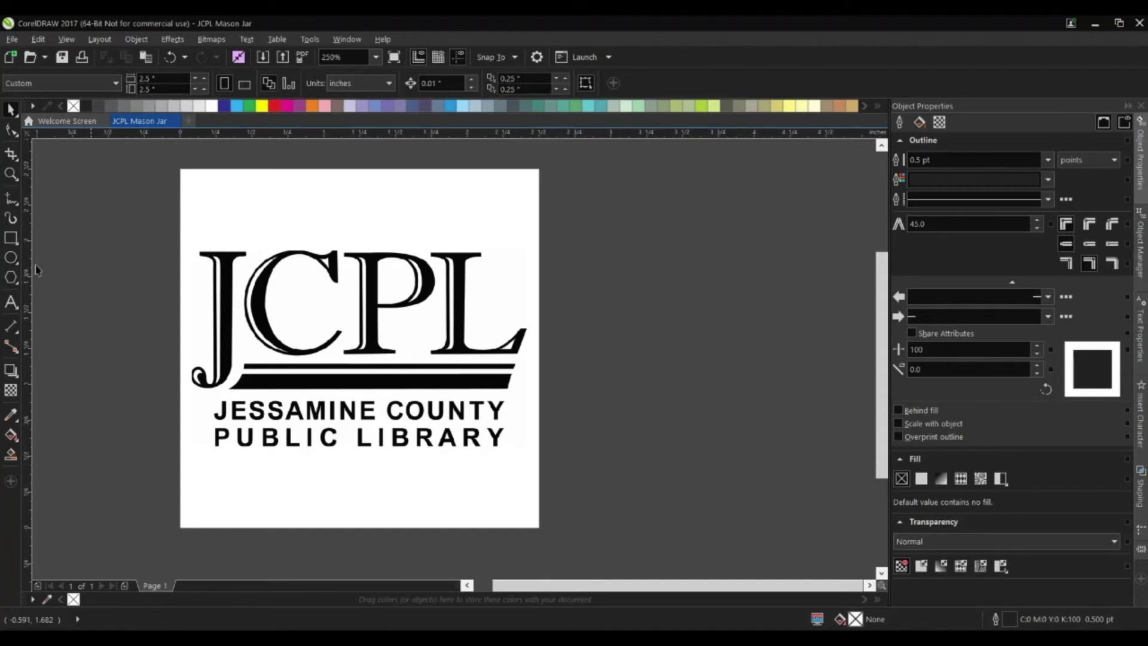
Draw a 2.438 × 1.517 in rectangle framing the logo with a Hairline outline.
{"action": "left_click", "coordinate": [10, 239]}
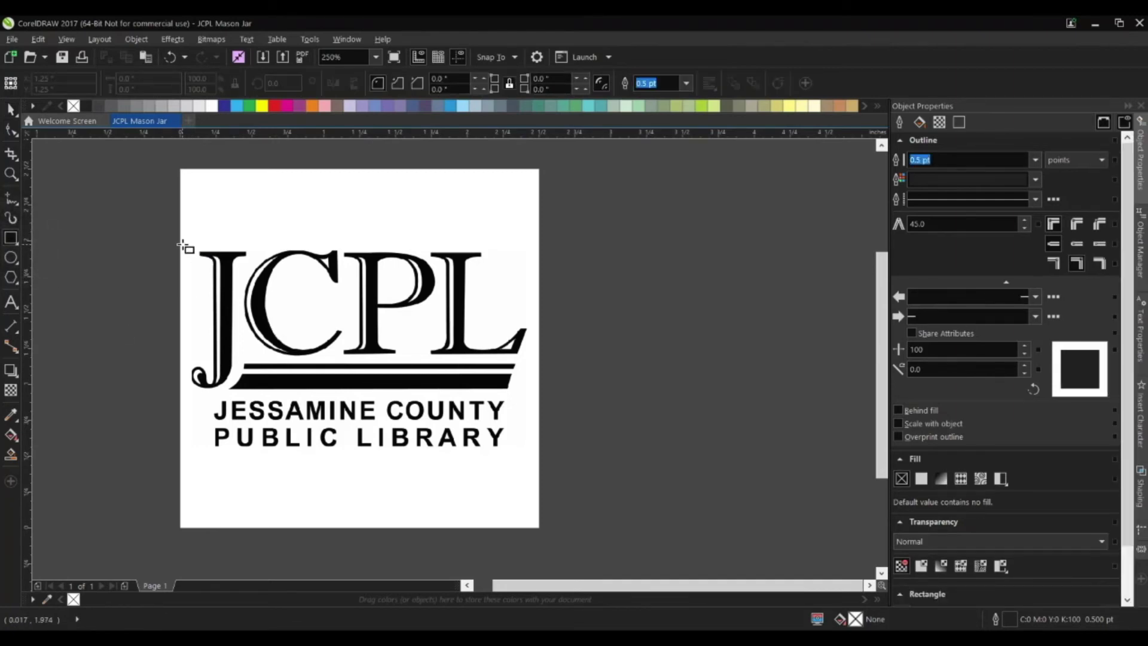
{"action": "mouse_move", "coordinate": [182, 244]}
{"action": "left_mouse_down"}
{"action": "mouse_move", "coordinate": [223, 307]}
{"action": "mouse_move", "coordinate": [328, 400]}
{"action": "mouse_move", "coordinate": [536, 458]}
{"action": "left_mouse_up"}
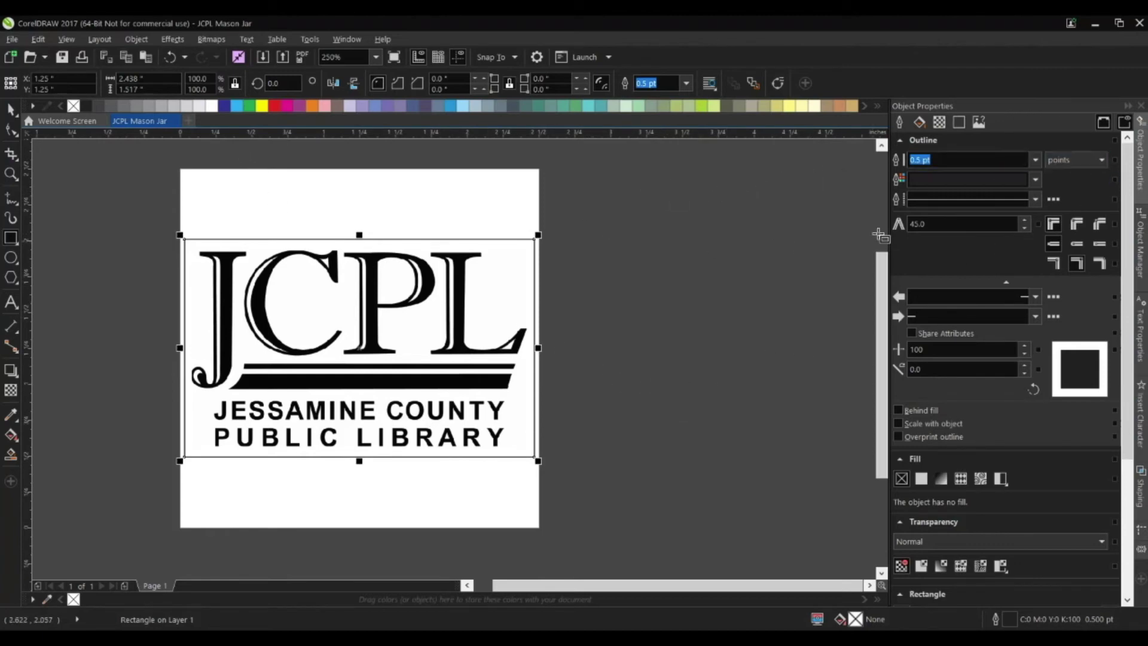
{"action": "left_click", "coordinate": [1035, 160]}
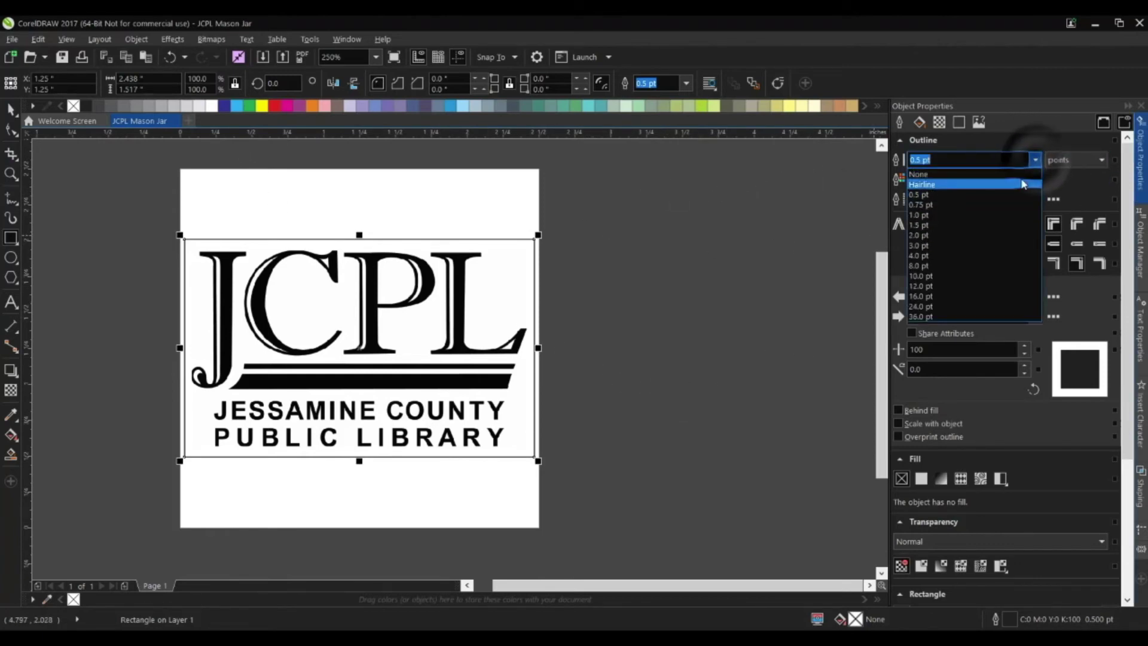
{"action": "left_click", "coordinate": [1022, 182]}
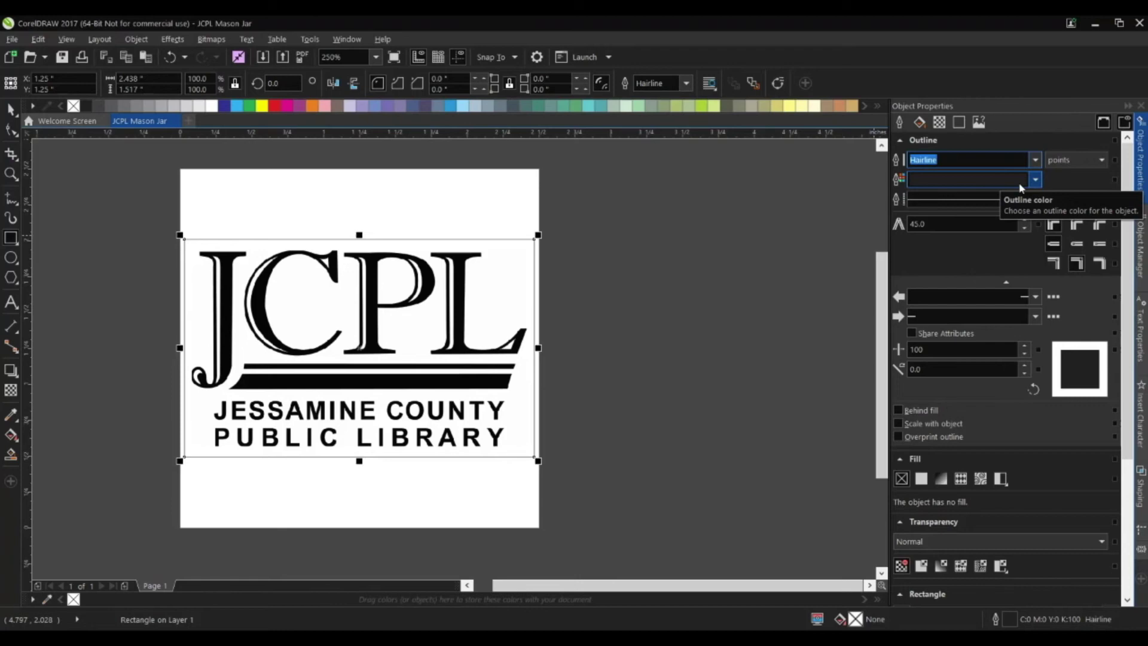
Give the rectangle's outline the CutContour colour from the Roland VersaWorks palette.
{"action": "left_click", "coordinate": [1019, 184]}
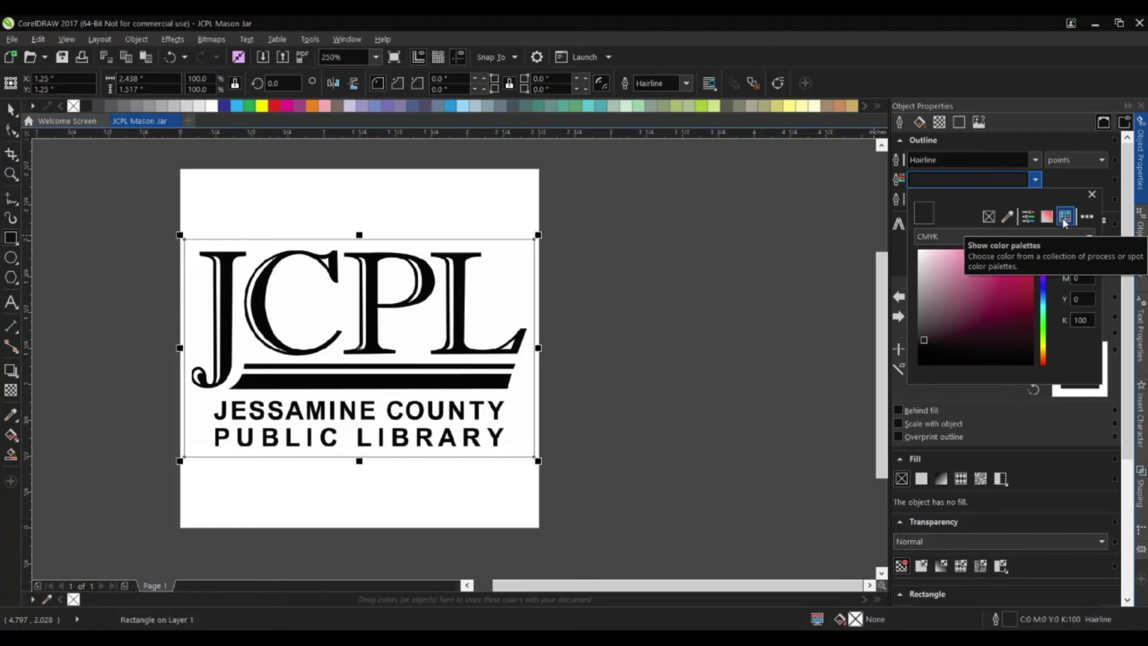
{"action": "left_click", "coordinate": [1065, 217]}
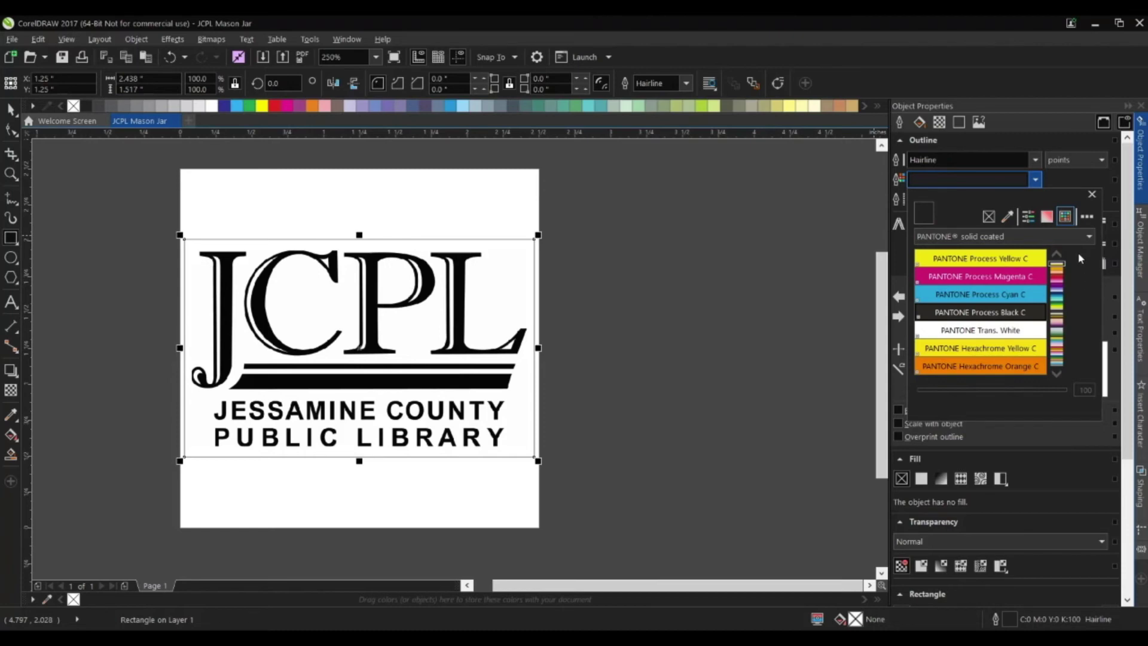
{"action": "left_click", "coordinate": [1044, 239]}
{"action": "scroll", "coordinate": [1044, 383], "scroll_direction": "down", "scroll_amount": 4}
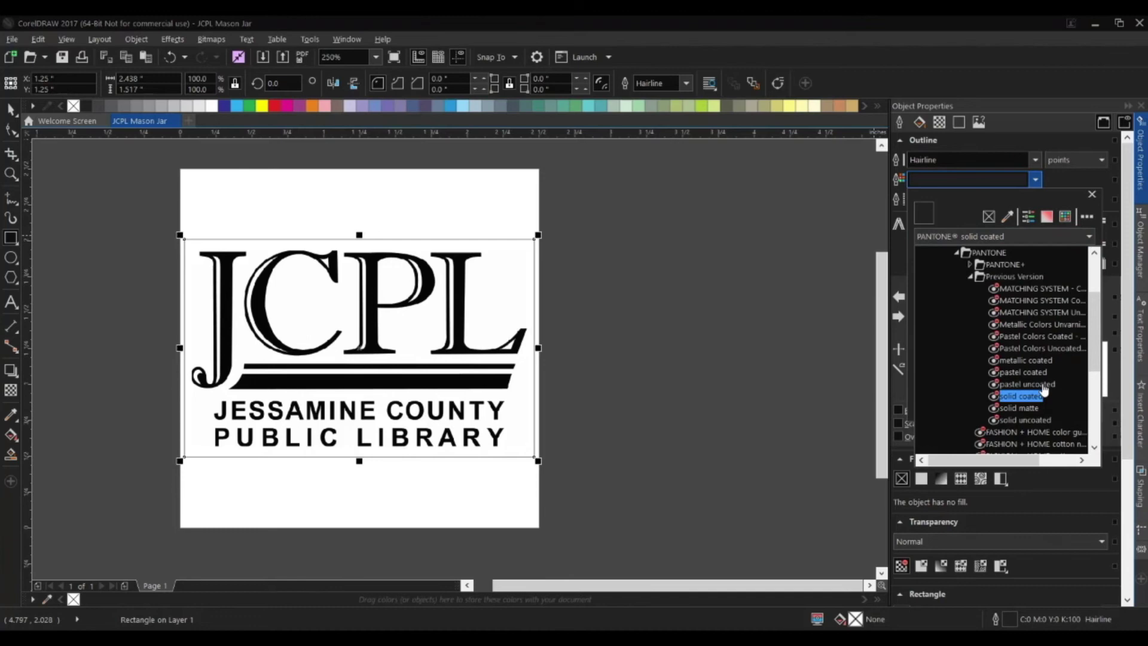
{"action": "scroll", "coordinate": [1016, 370], "scroll_direction": "down", "scroll_amount": 2}
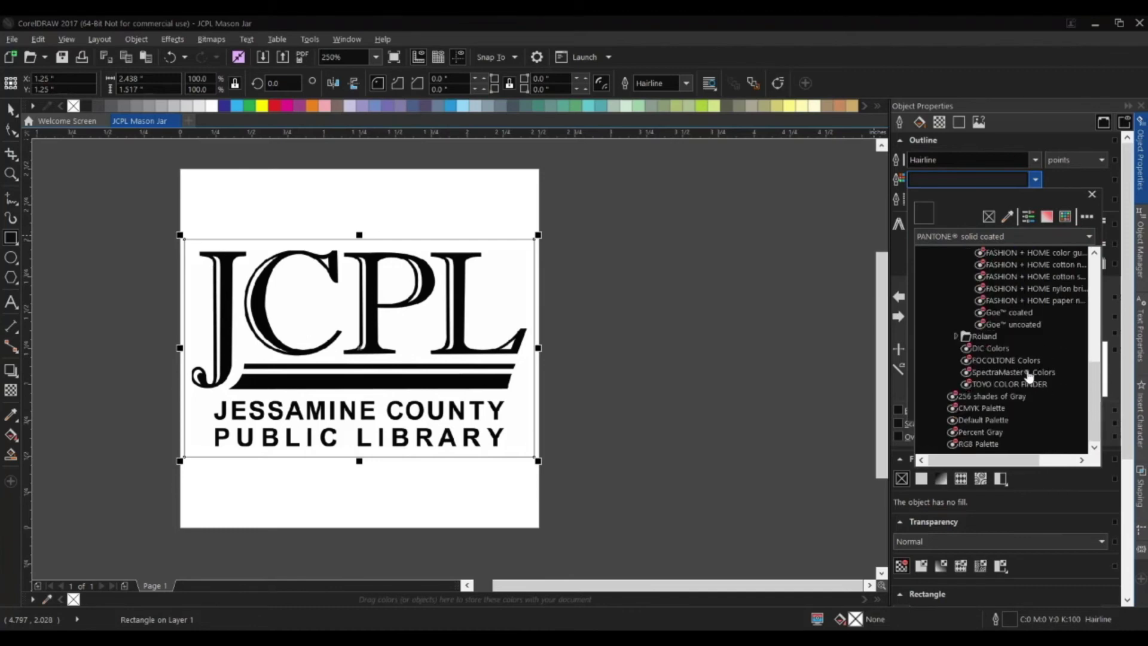
{"action": "left_click", "coordinate": [956, 337]}
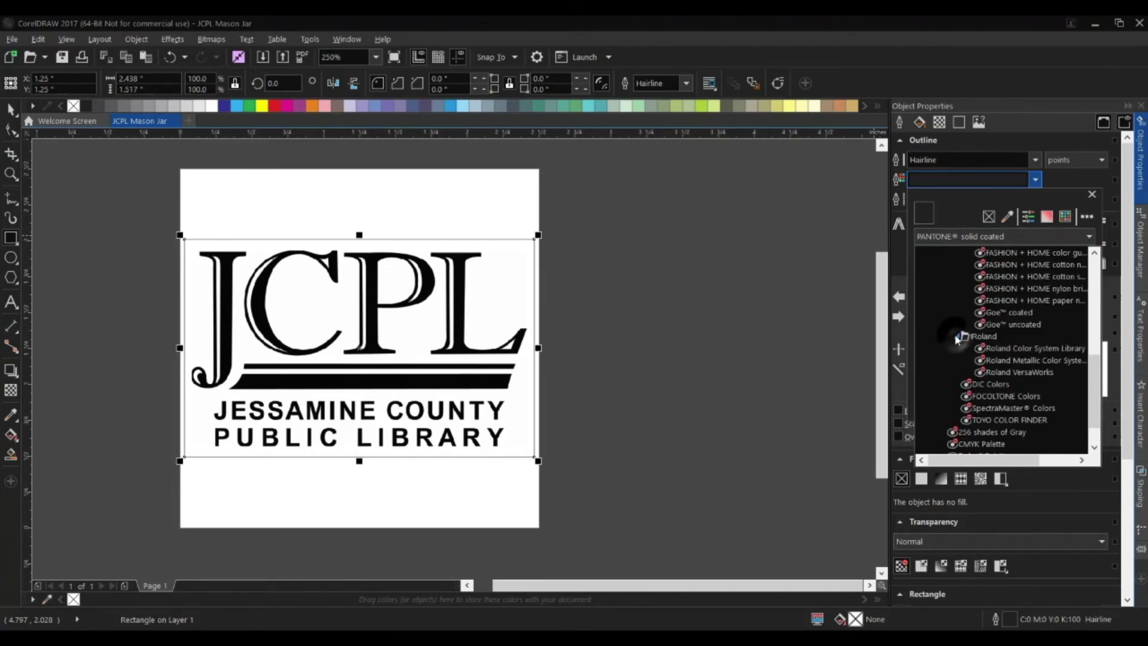
{"action": "left_click", "coordinate": [1020, 373]}
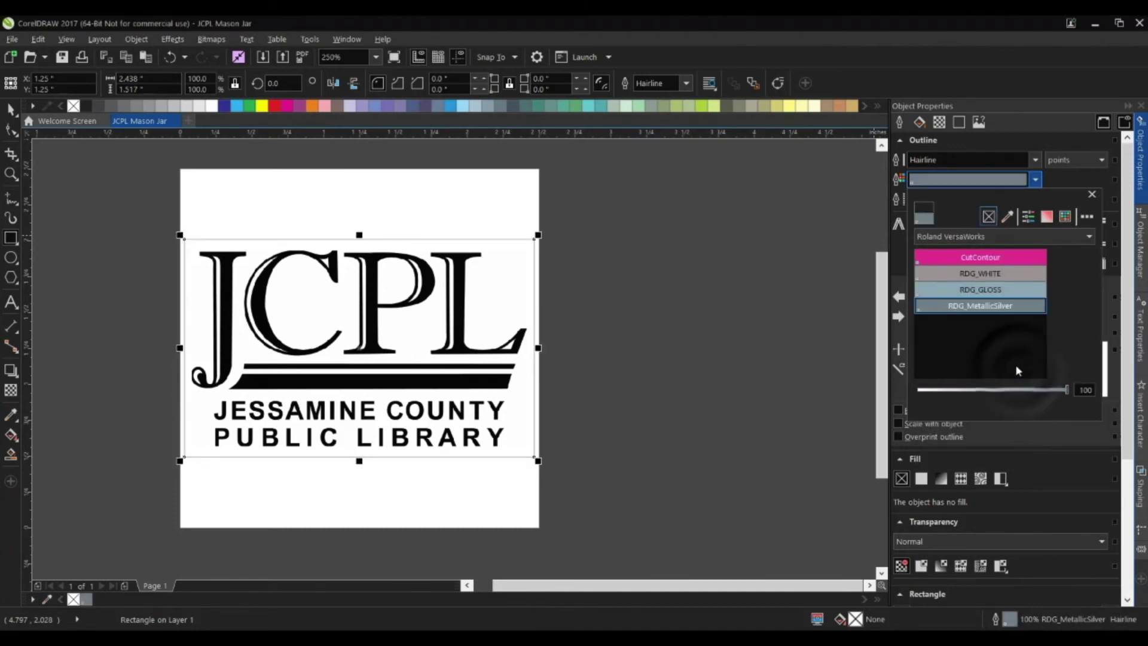
{"action": "left_click", "coordinate": [981, 305]}
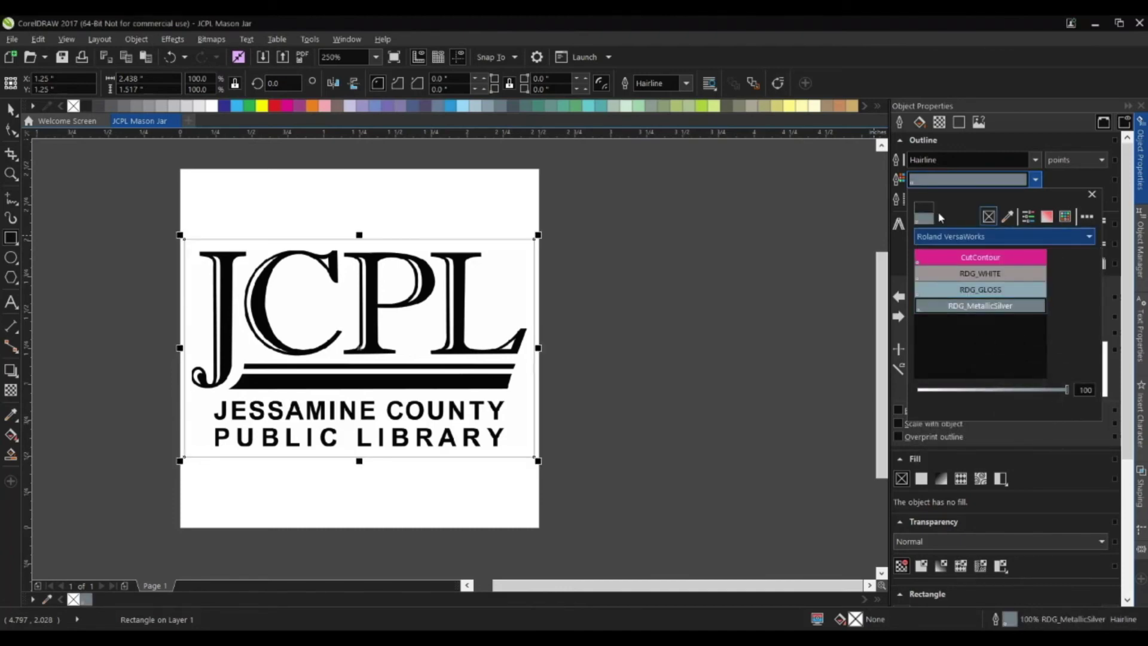
{"action": "left_click", "coordinate": [961, 257]}
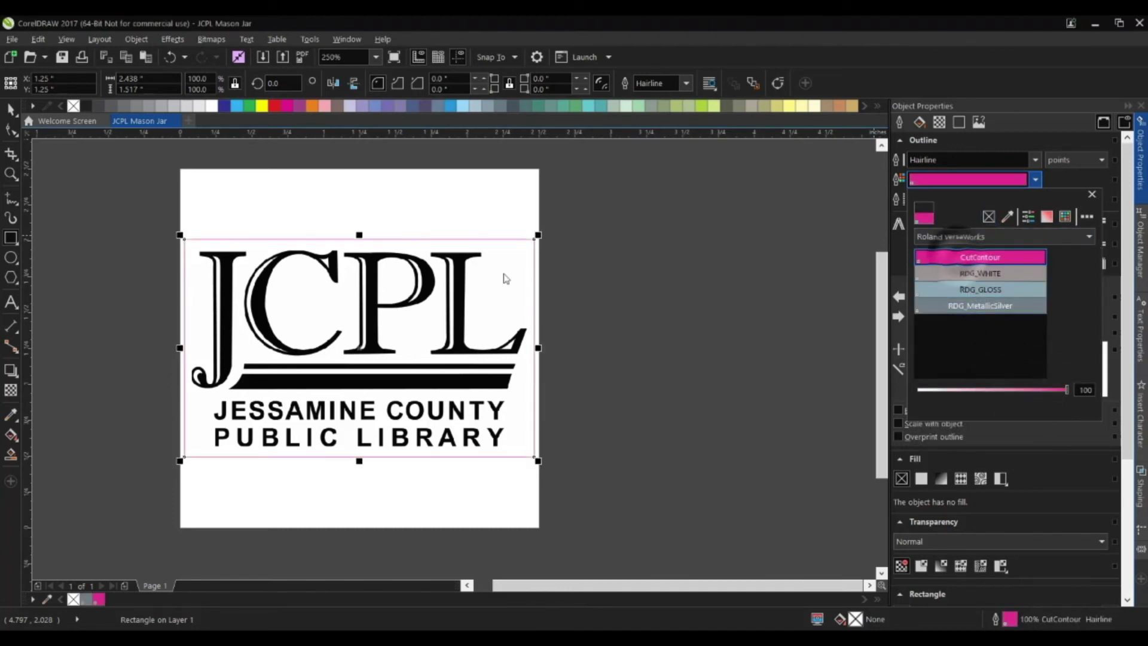
Inspect the pink cut outline, then deselect the rectangle with the Pick tool.
{"action": "left_click", "coordinate": [480, 205]}
{"action": "scroll", "coordinate": [526, 245], "scroll_direction": "up", "scroll_amount": 7}
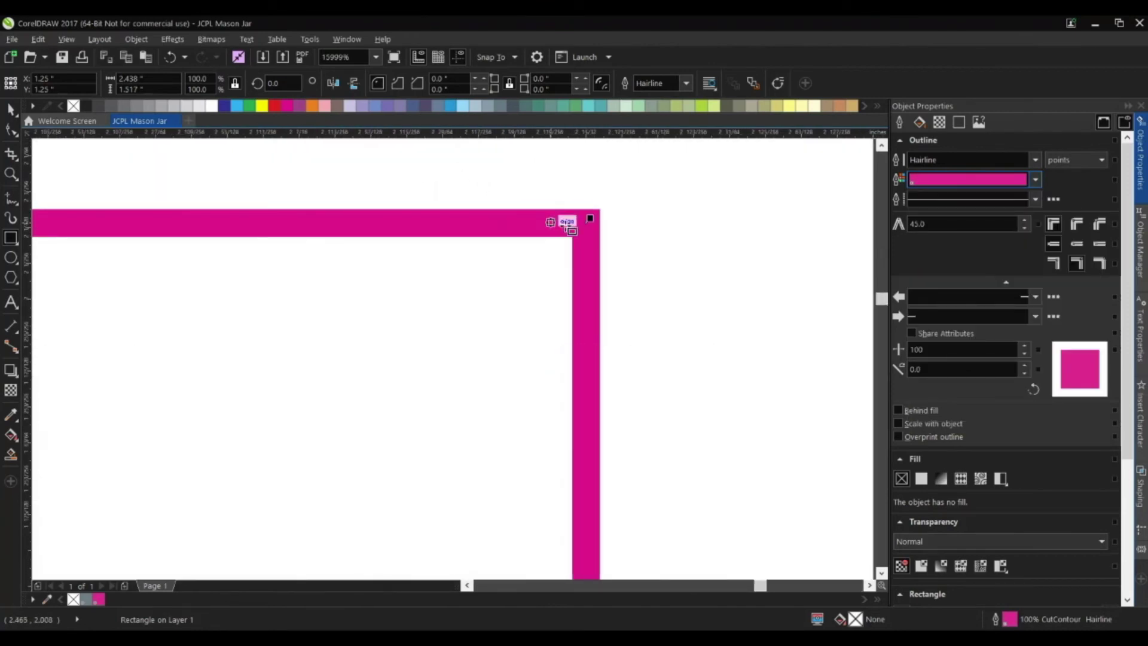
{"action": "scroll", "coordinate": [618, 341], "scroll_direction": "down", "scroll_amount": 5}
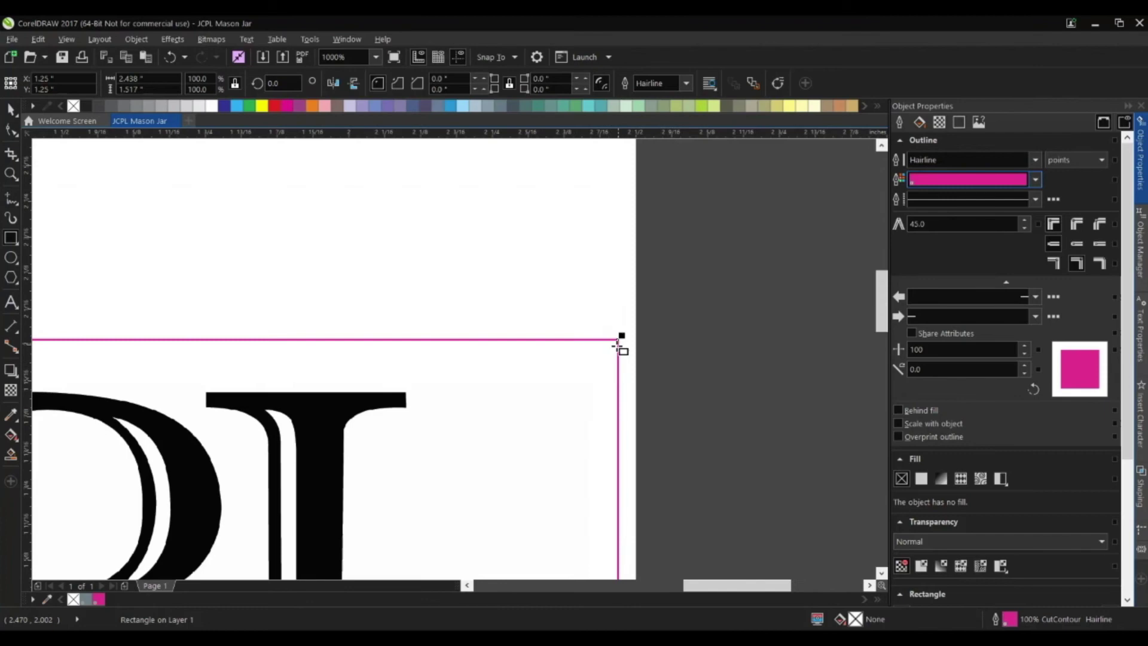
{"action": "left_click_drag", "start_coordinate": [623, 346], "coordinate": [685, 216]}
{"action": "scroll", "coordinate": [686, 217], "scroll_direction": "down", "scroll_amount": 2}
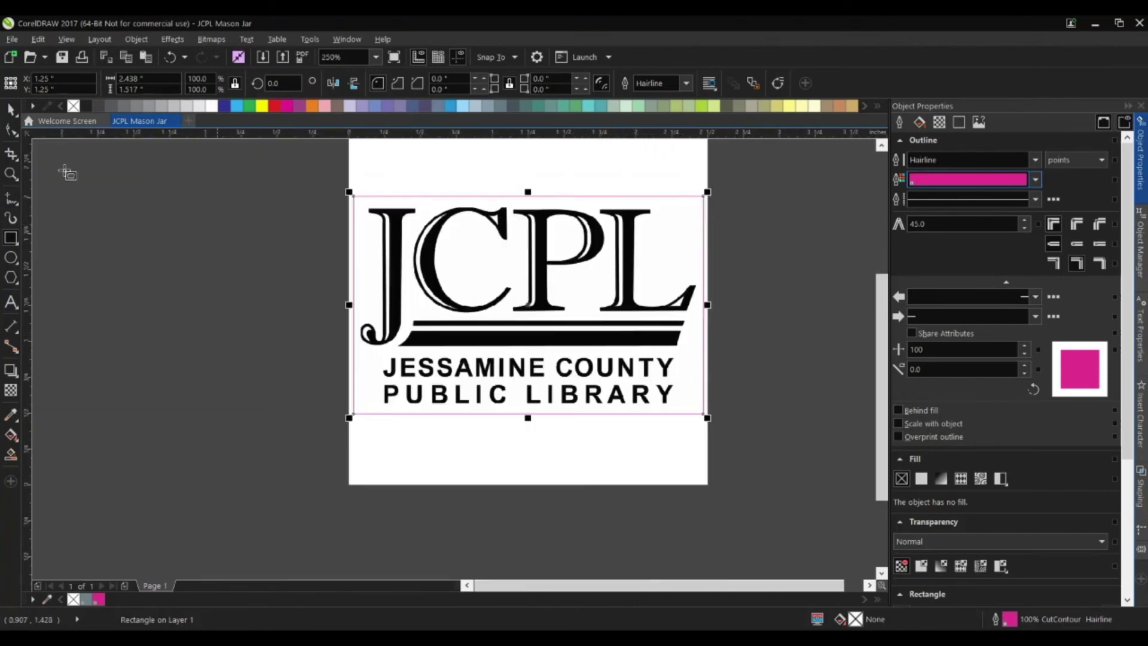
{"action": "left_click", "coordinate": [15, 117]}
{"action": "left_click", "coordinate": [243, 236]}
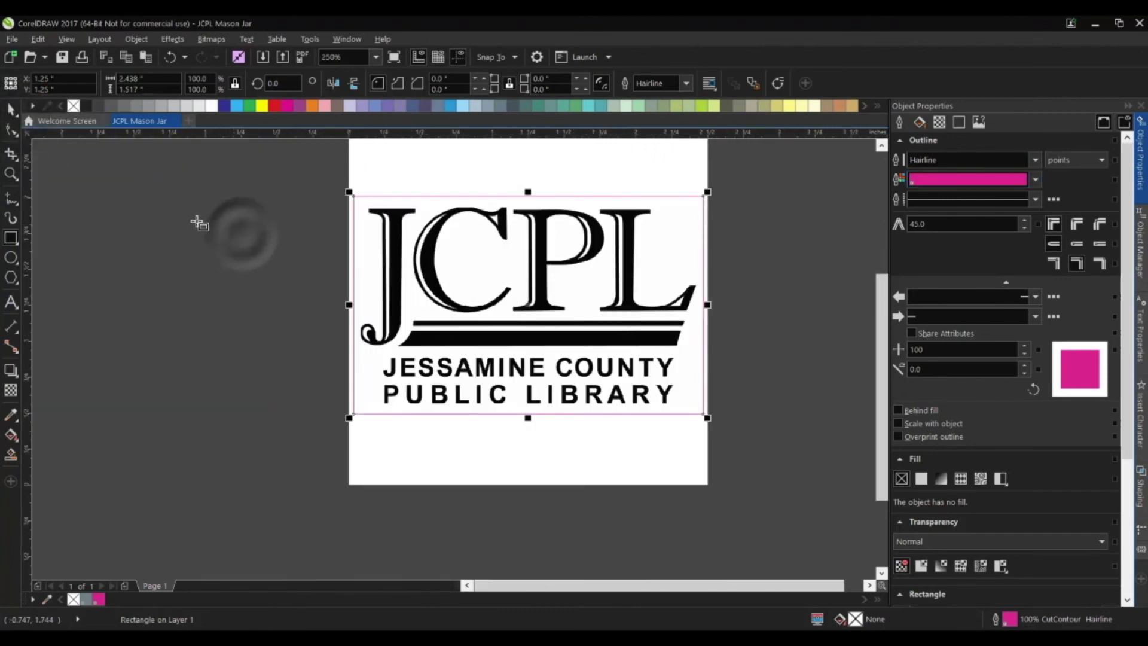
{"action": "left_click", "coordinate": [257, 246]}
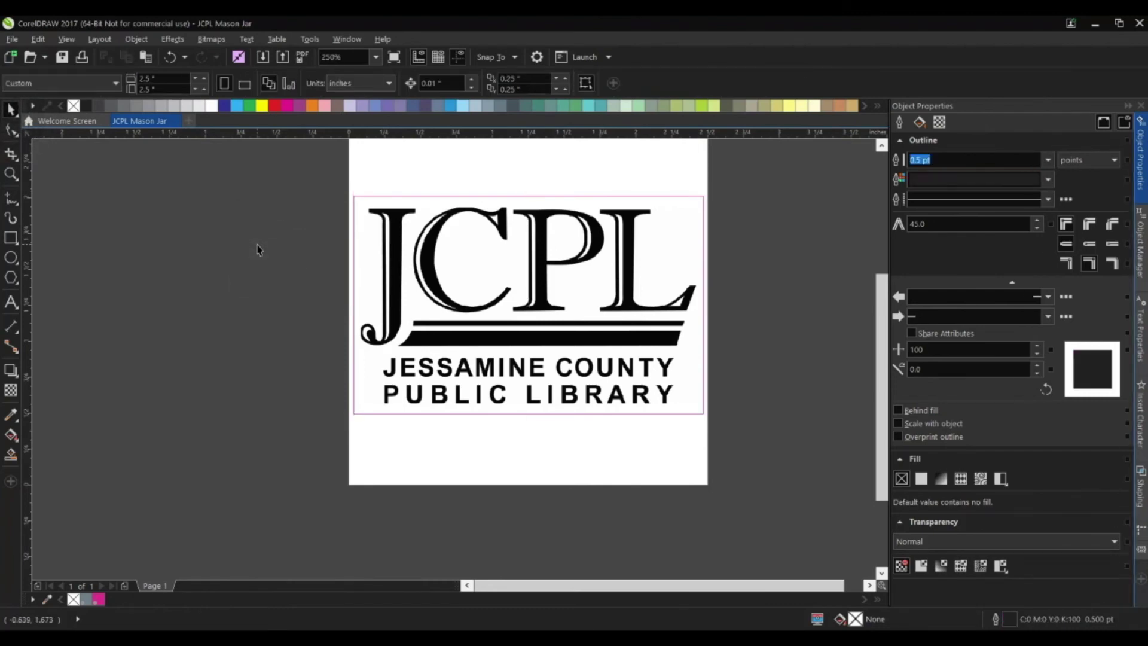
Bring up File > Export to save JCPL Mason Jar as EPS - Encapsulated PostScript.
{"action": "left_click", "coordinate": [12, 40]}
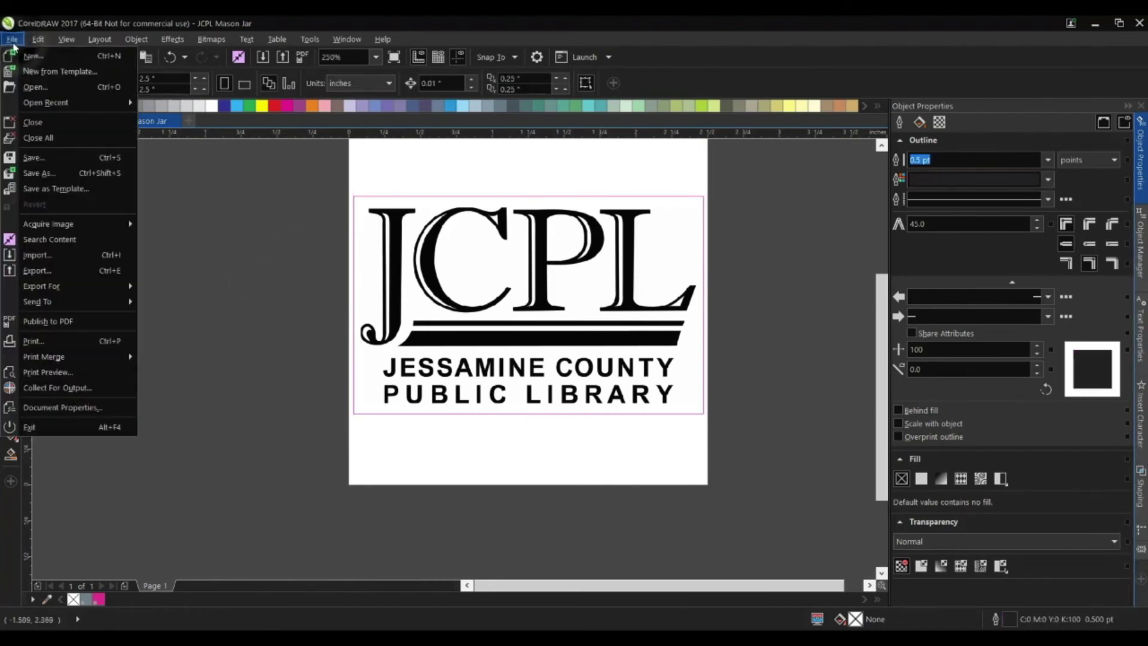
{"action": "left_click", "coordinate": [82, 272]}
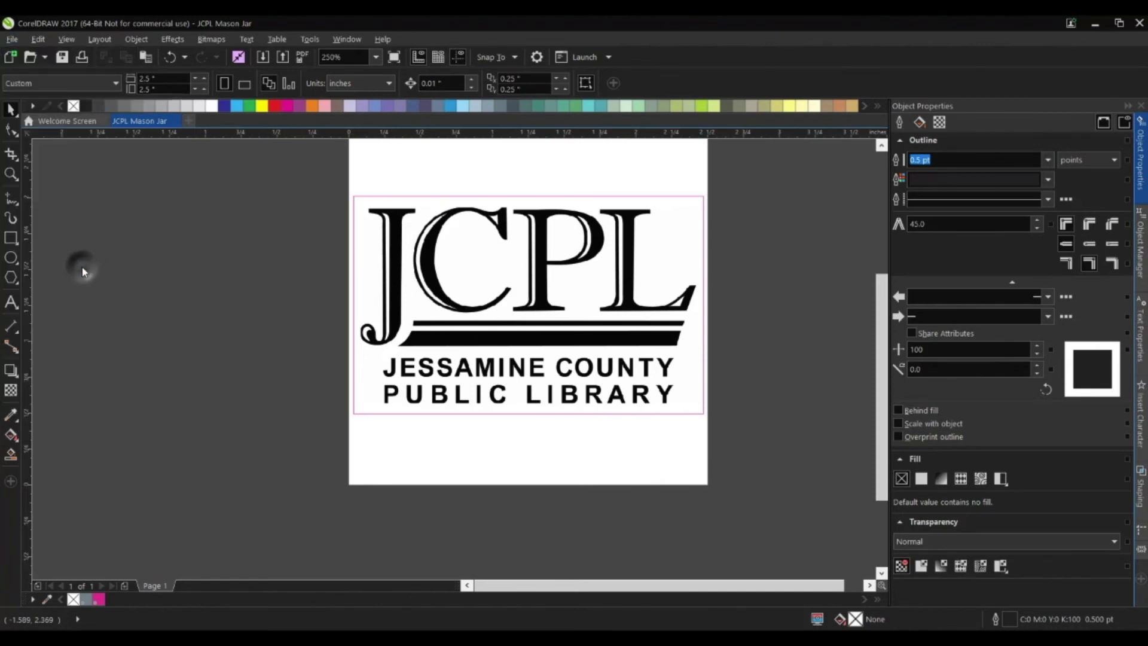